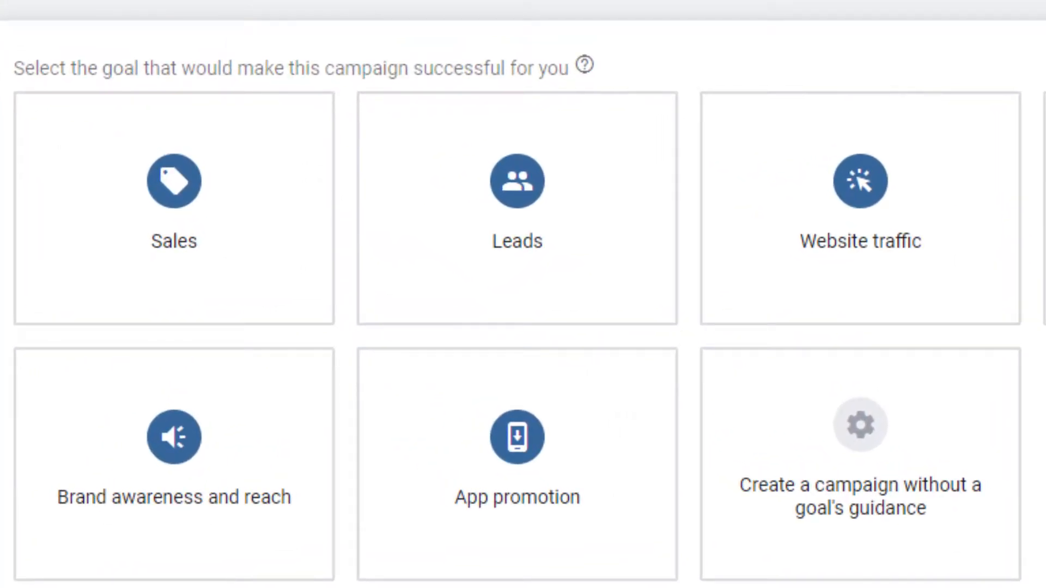
- Compare the campaign goals and choose Website traffic as the goal of the new campaign
mouse_move(415, 221)
mouse_move(812, 205)
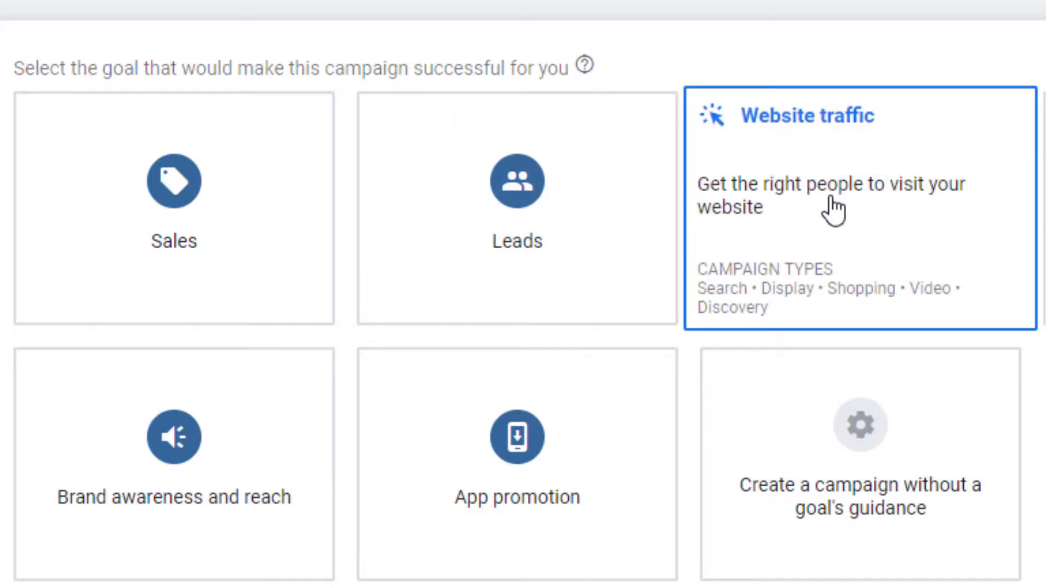
mouse_move(201, 209)
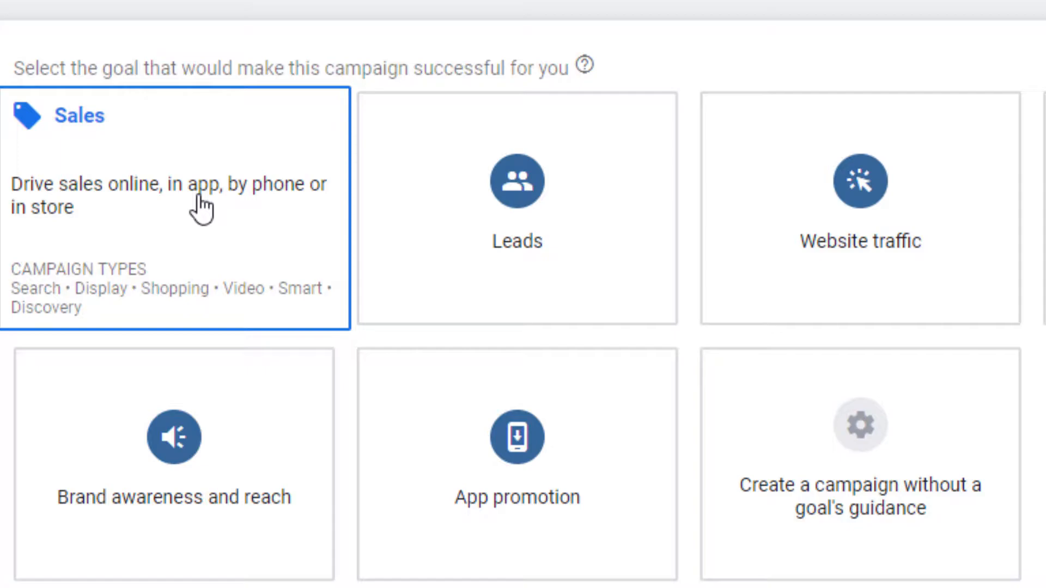
mouse_move(500, 251)
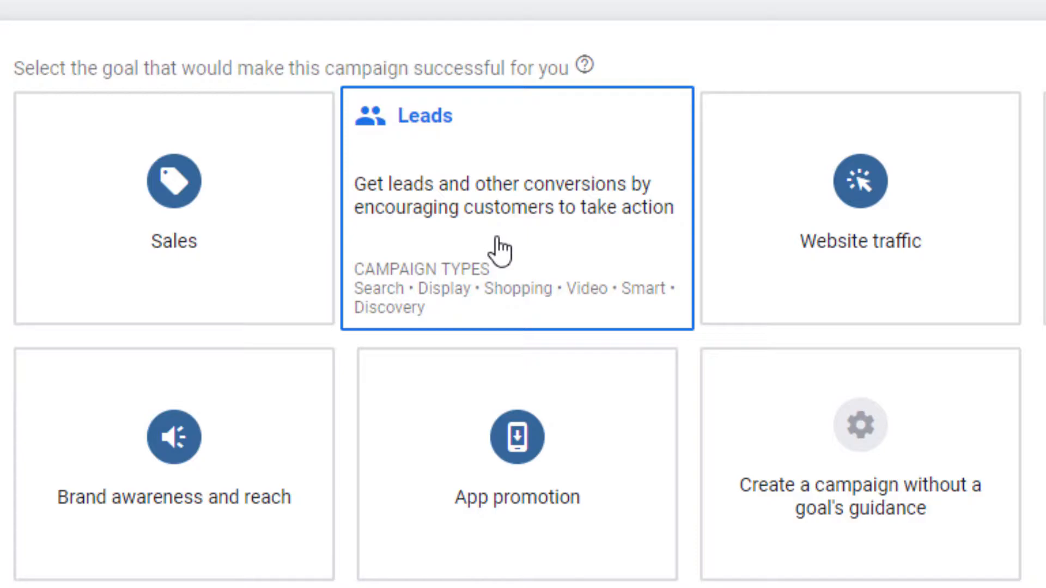
mouse_move(961, 205)
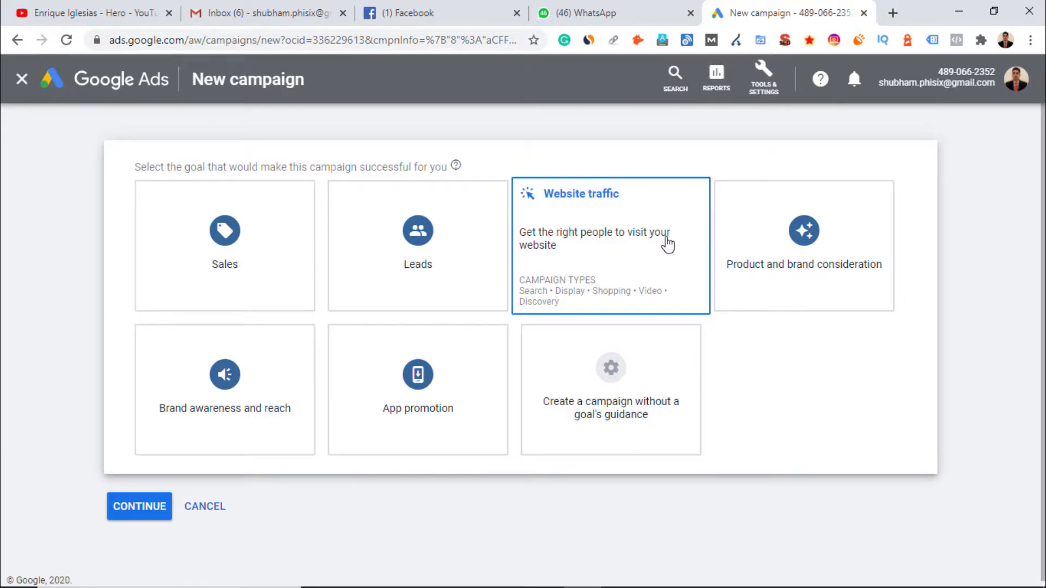
click(667, 244)
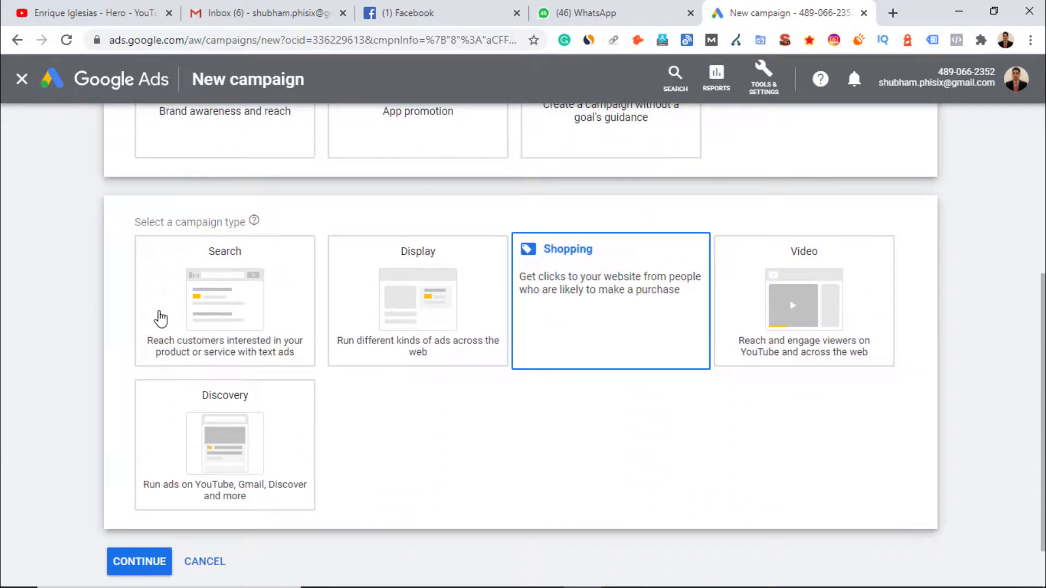
- Select Search as the campaign type and continue without entering a business website
click(216, 305)
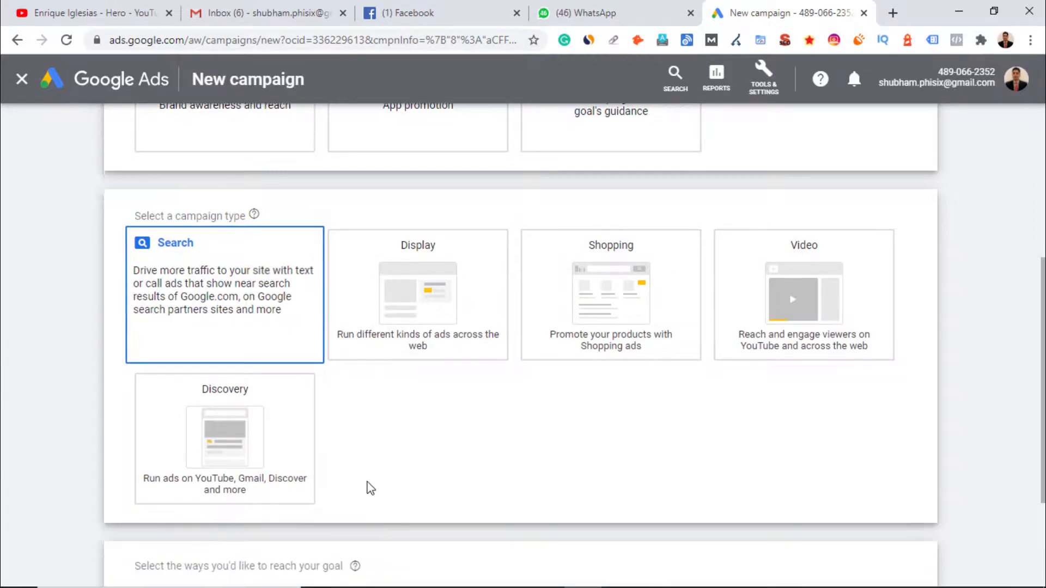
click(237, 428)
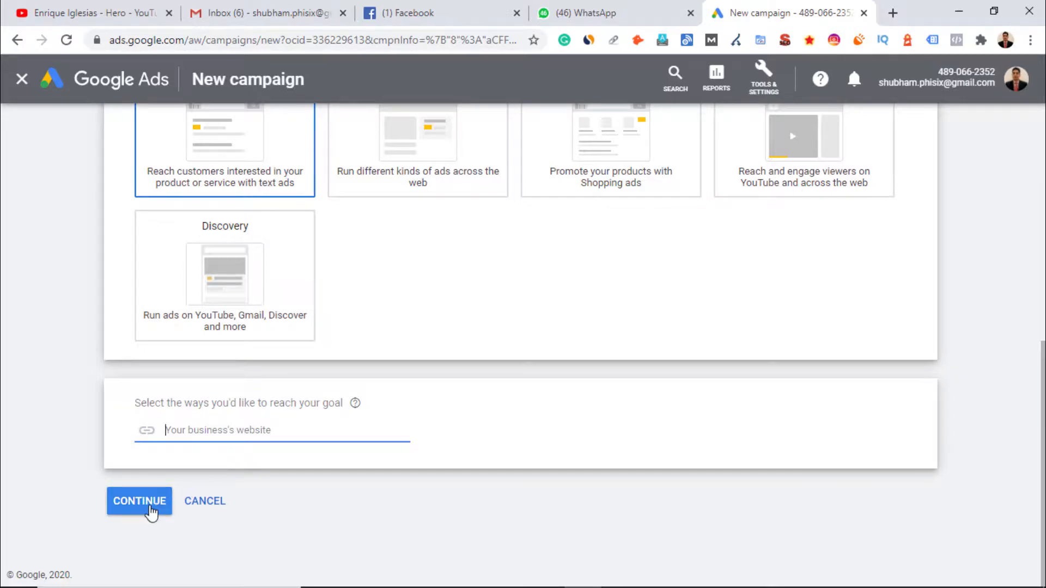
click(164, 509)
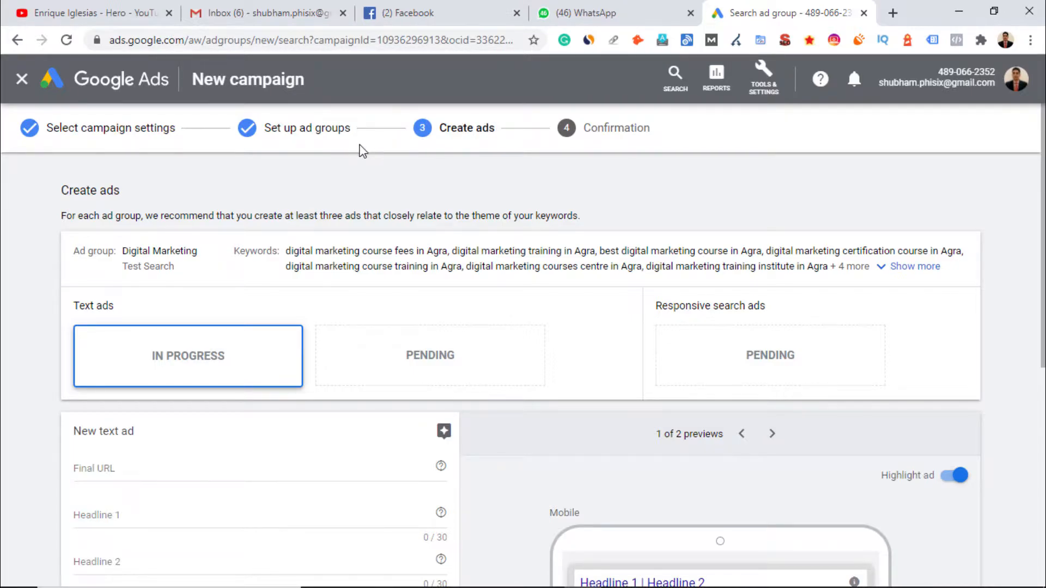
- Review the Digital Marketing ad group's keywords and look through the example ads for the new text ad
drag(961, 271, 257, 251)
drag(142, 250, 201, 245)
click(38, 271)
scroll(283, 359, down, 3)
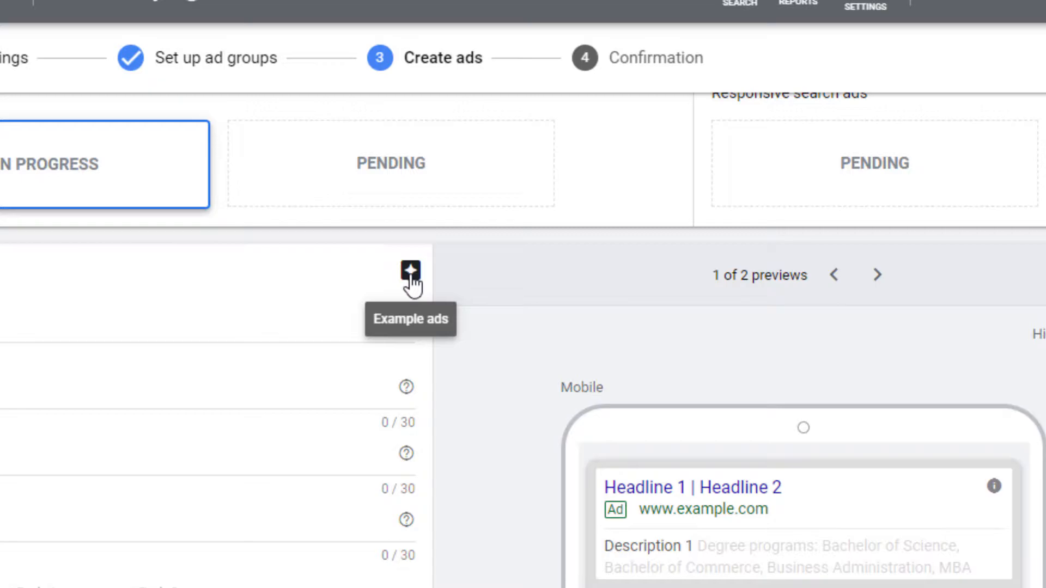
click(411, 271)
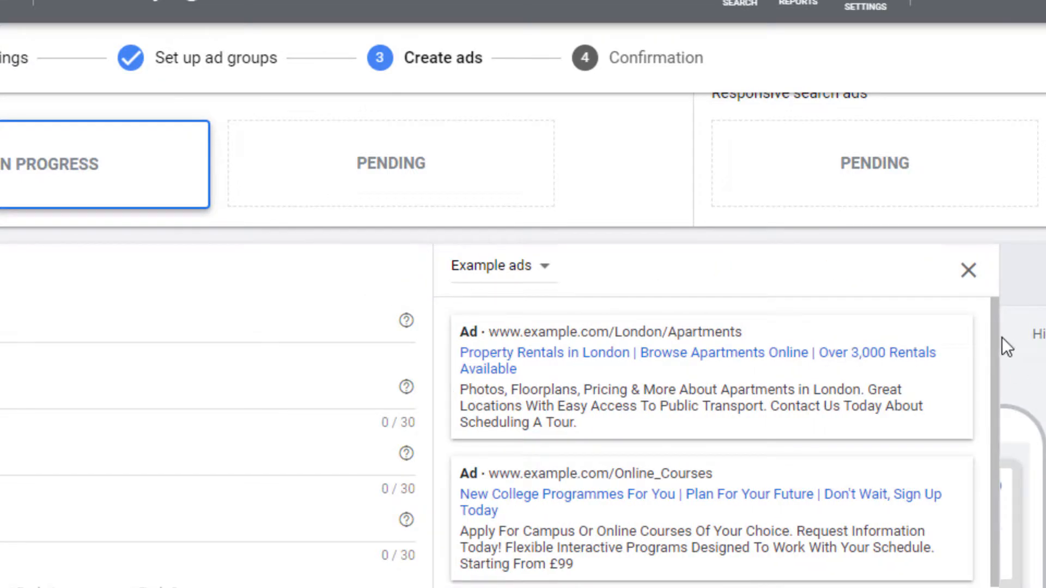
mouse_move(994, 339)
mouse_down()
mouse_move(996, 489)
mouse_move(1003, 320)
mouse_up()
click(967, 272)
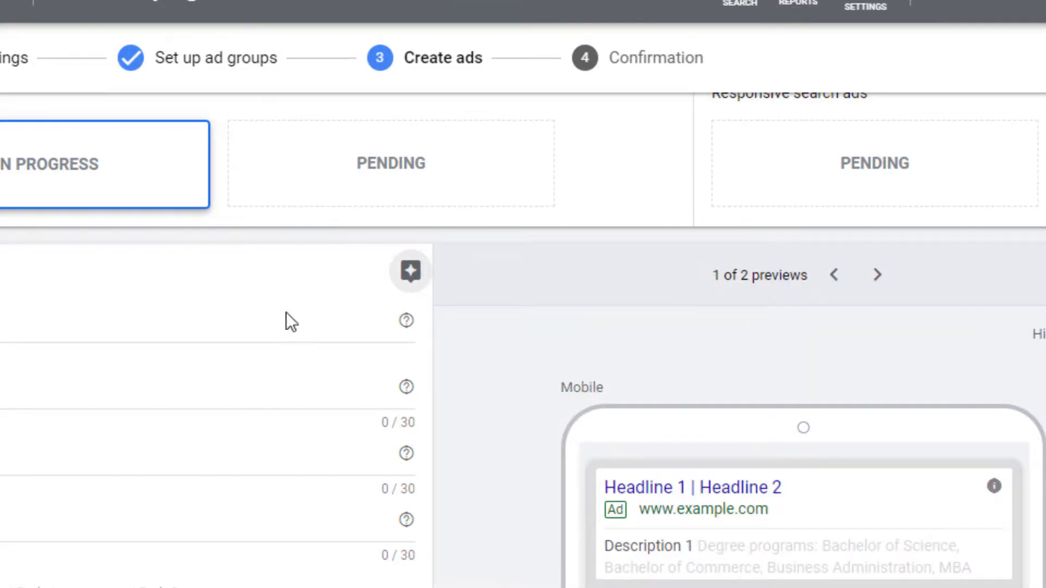
- Look over the LearntoEarn Labs enquiry page and copy its address, learntoearnlabs.com/contactus.php
click(60, 320)
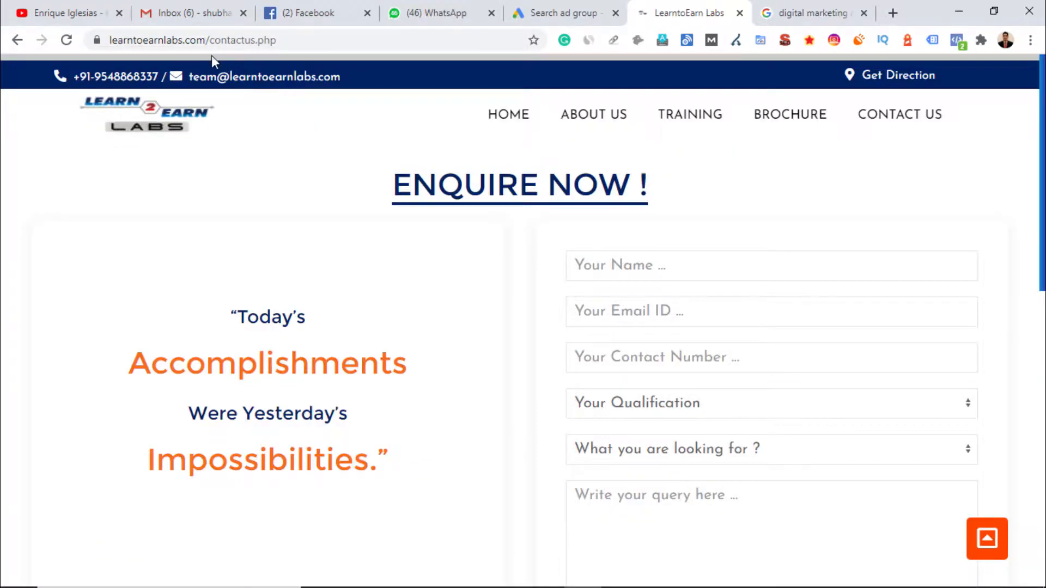
scroll(871, 207, down, 4)
scroll(763, 234, up, 4)
scroll(864, 345, down, 1)
scroll(490, 152, down, 2)
scroll(489, 153, up, 3)
drag(276, 40, 109, 35)
key(ctrl+c)
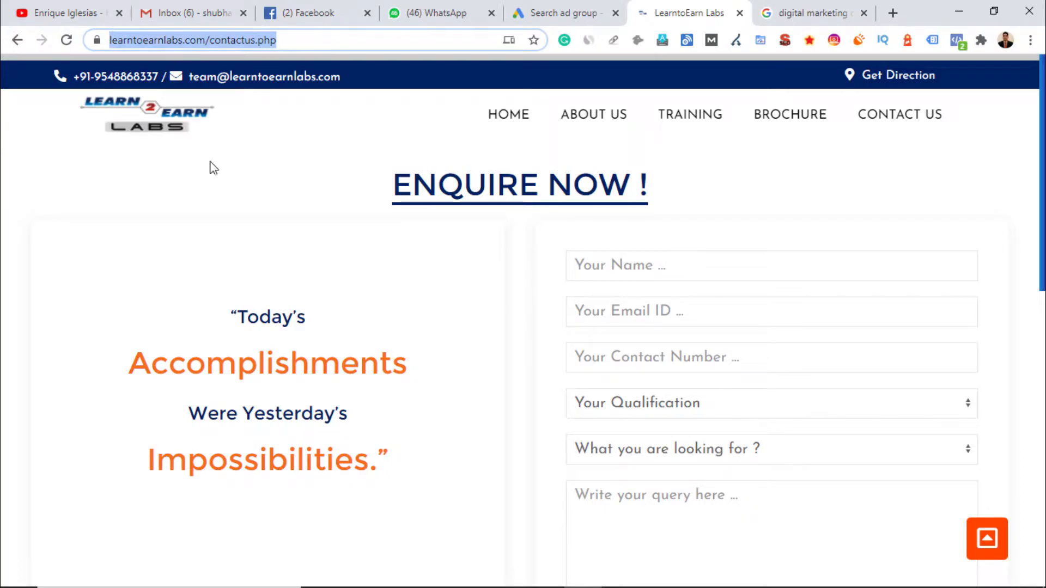
- Paste the copied contact page address as the text ad's Final URL and check its mobile and desktop previews
click(550, 10)
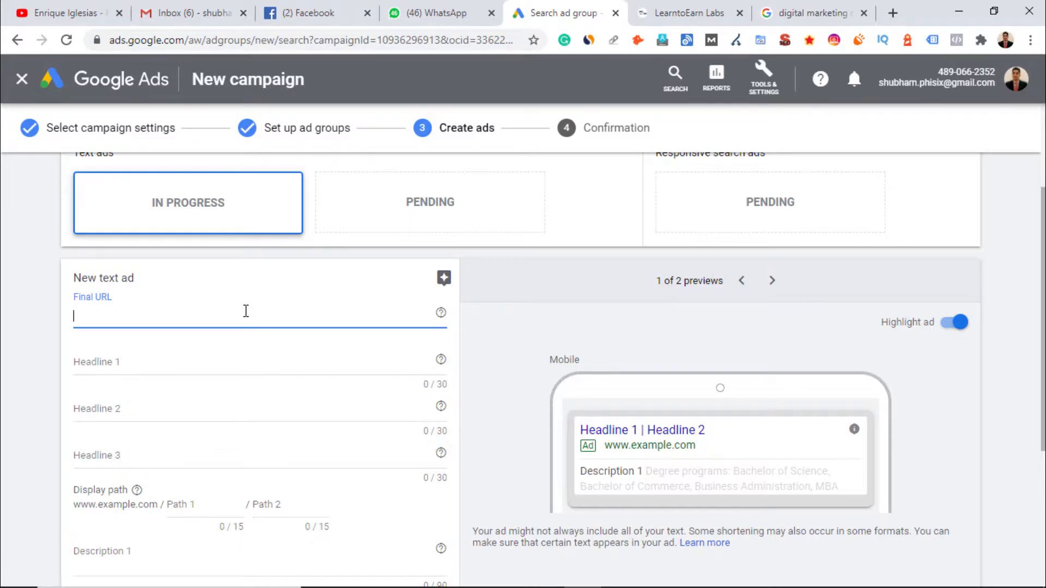
key(ctrl+v)
click(245, 358)
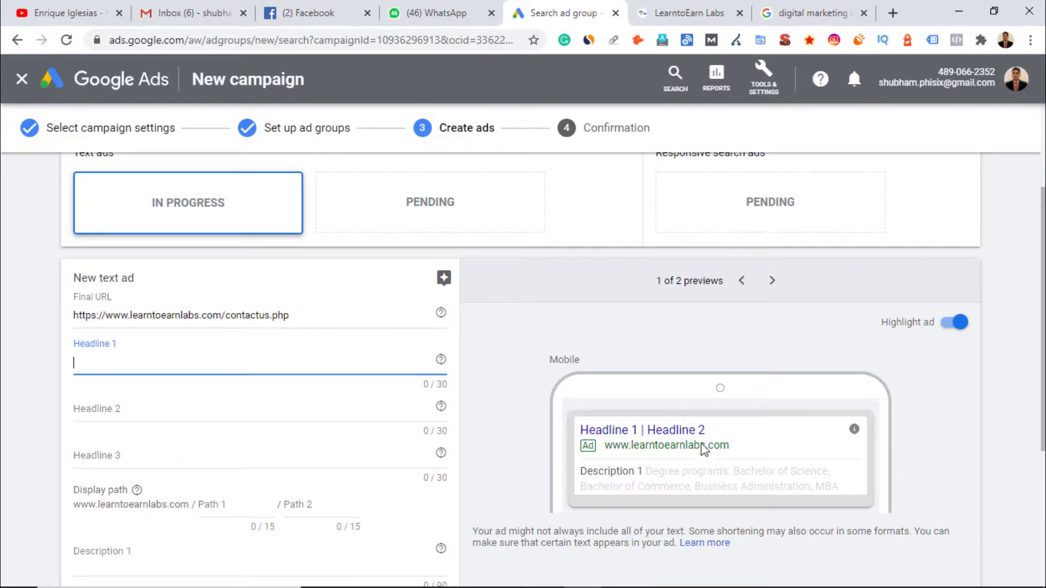
click(772, 280)
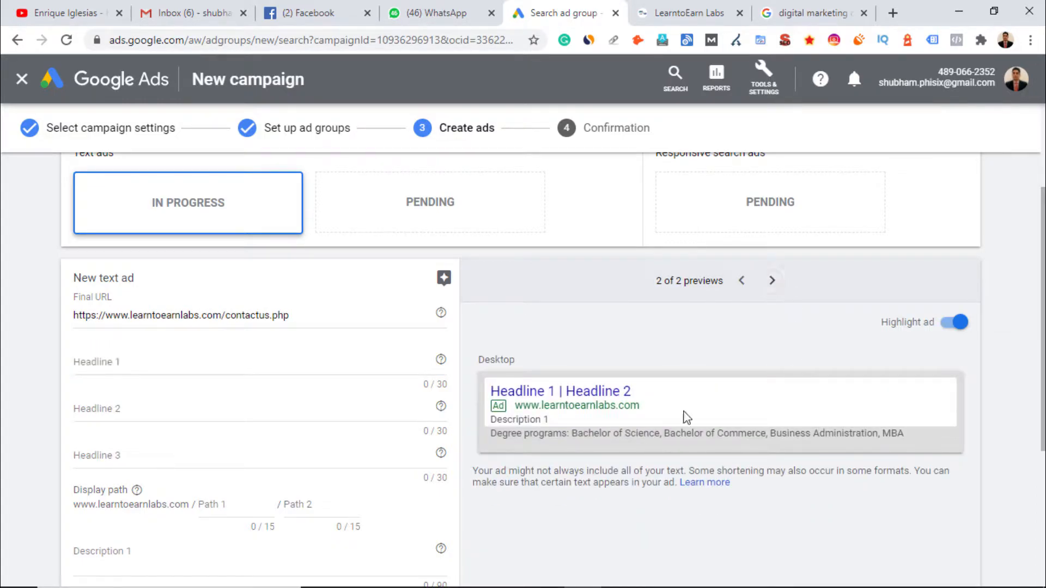
click(741, 281)
- Set Headline 1 to "Digital marketing Course" and Headline 2 to "50% Off, Few Days Are Left"
click(217, 360)
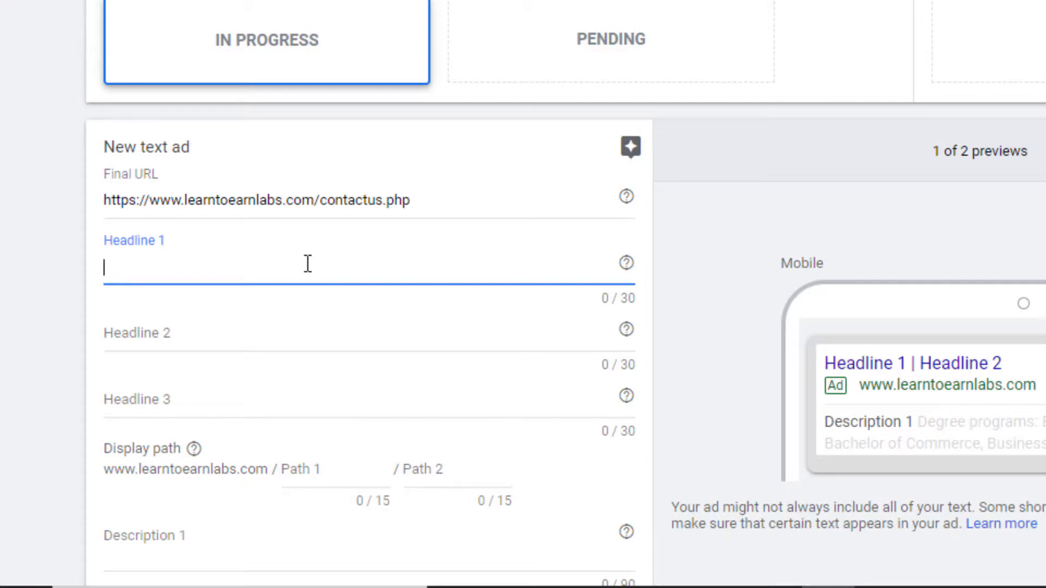
text(Digital marketing Course)
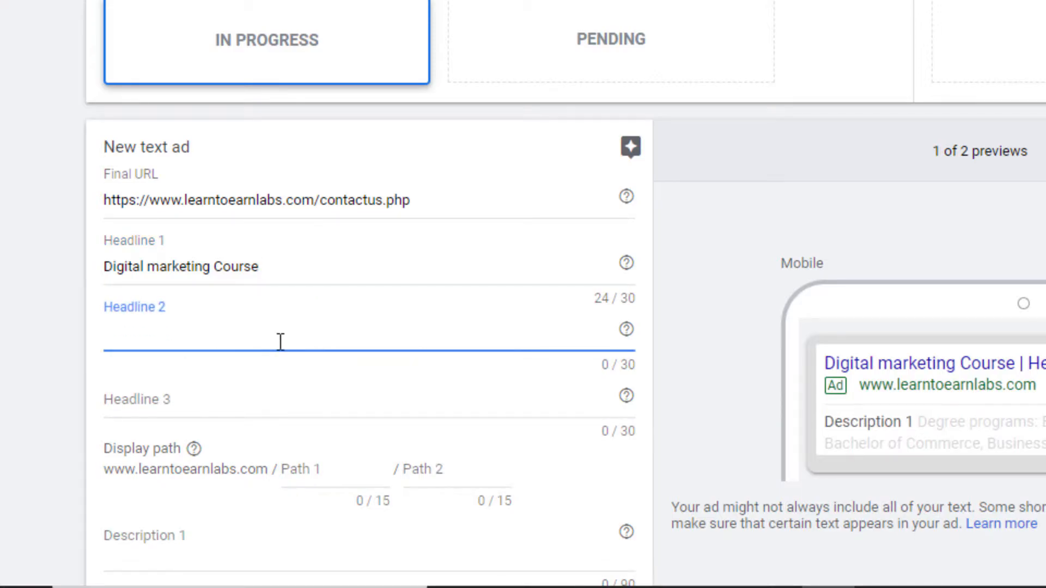
text(50% Off Few Days Are Left)
key(Tab)
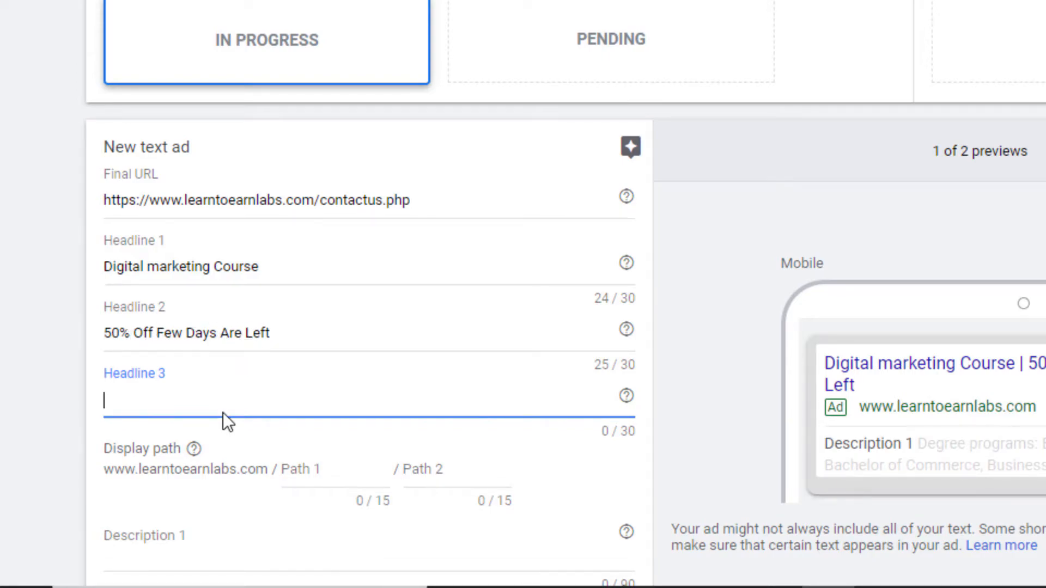
click(154, 333)
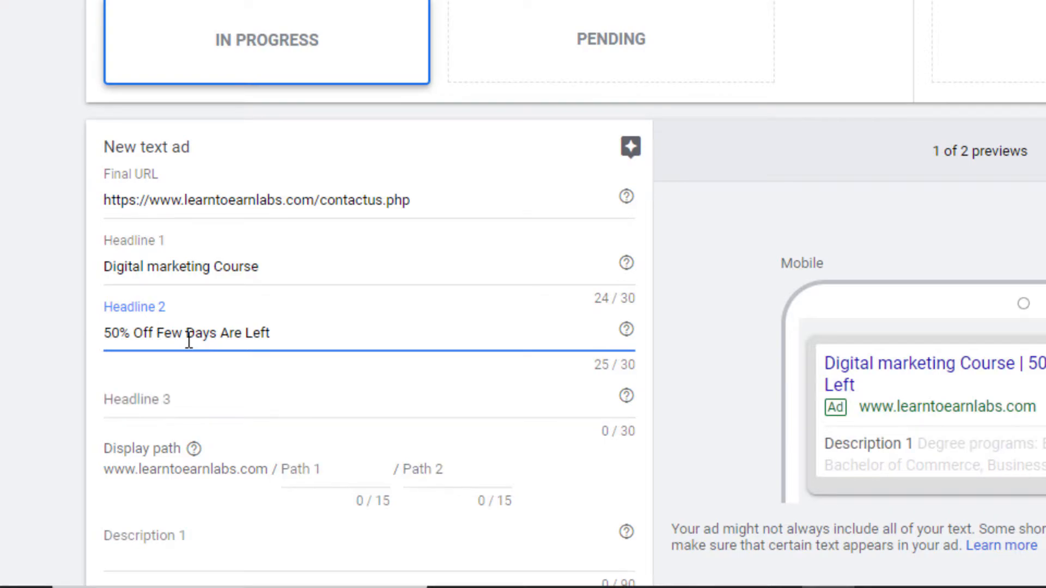
text(,)
- Set Headline 3 of the text ad to "Social Media, SEM and Others"
click(190, 404)
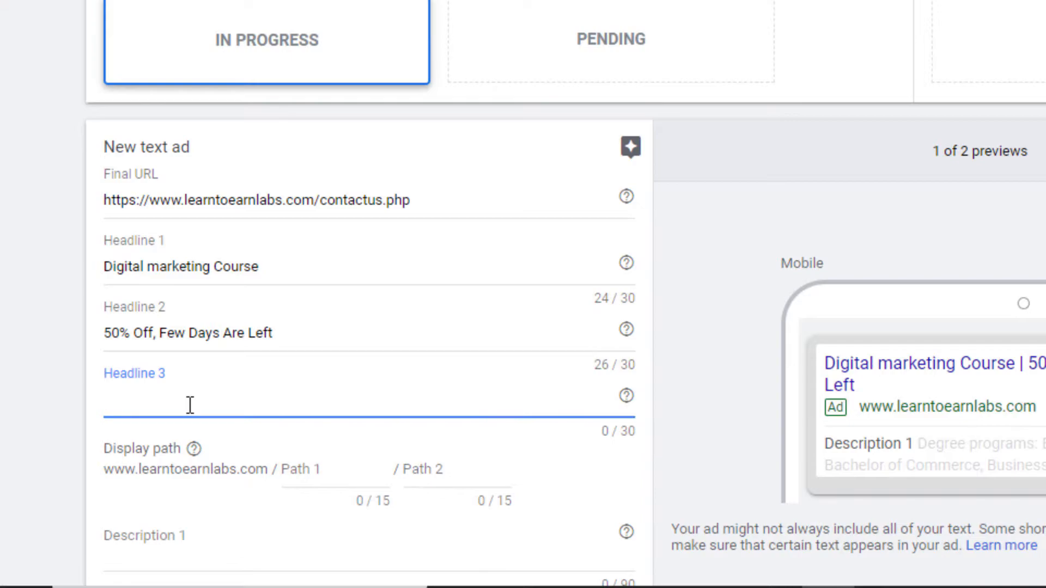
text(Social Media, SEm and Others)
click(158, 419)
click(219, 400)
key(BackSpace)
text(M)
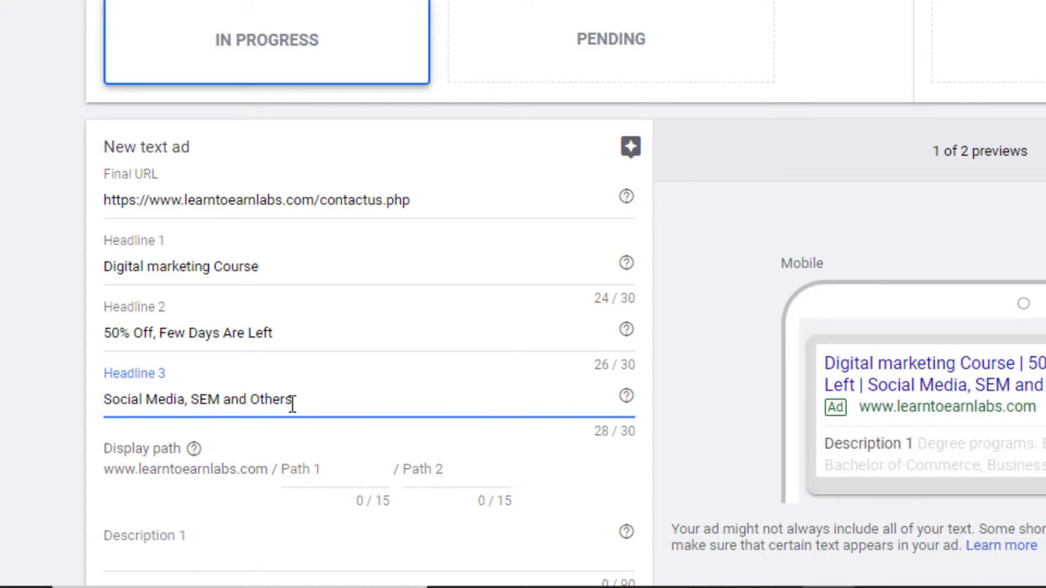
- Set Path 1 of the ad's display path to "submit", leaving Path 2 empty
scroll(446, 384, down, 2)
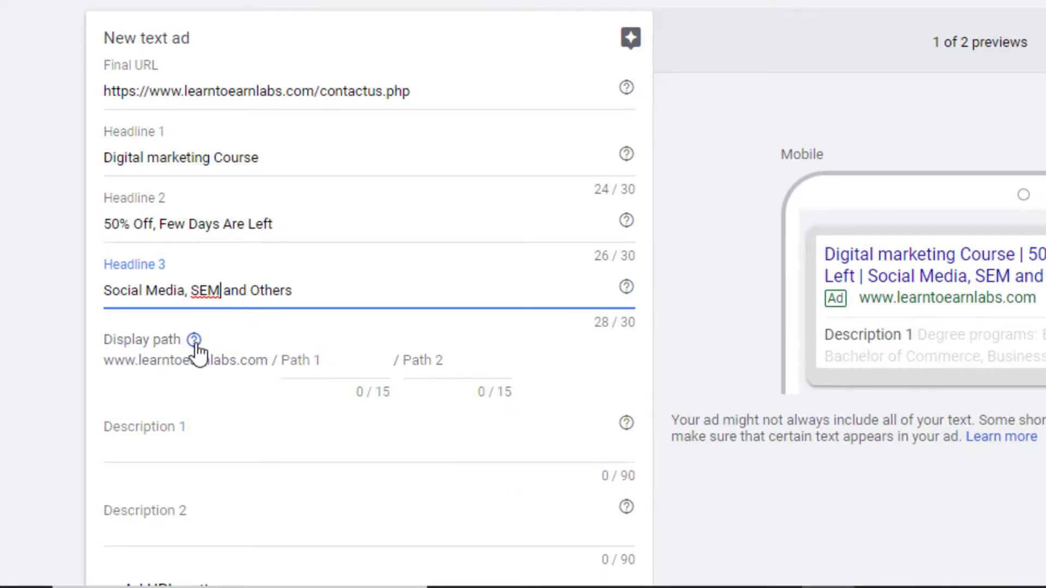
mouse_move(195, 346)
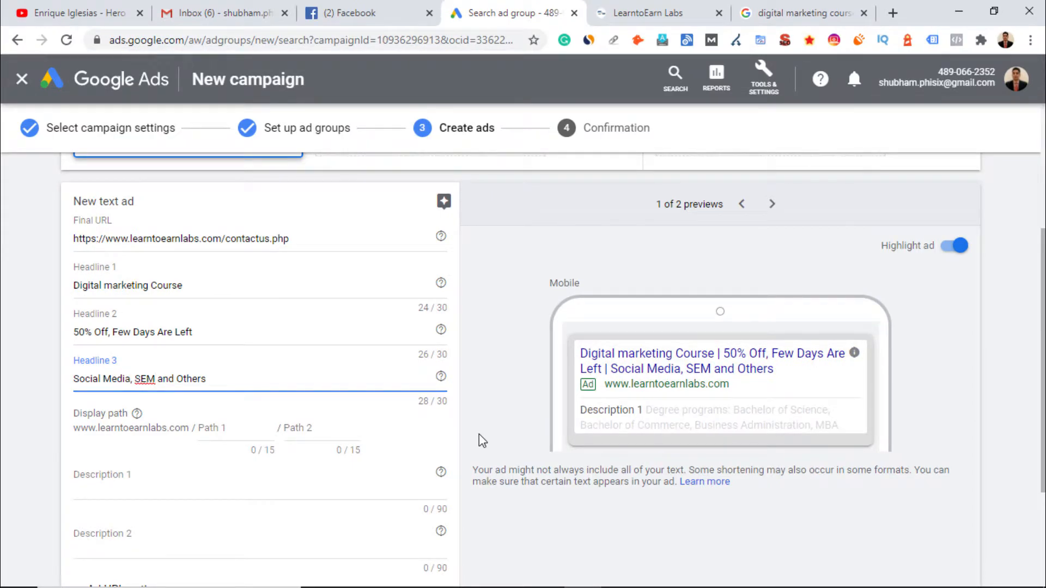
drag(292, 239, 228, 239)
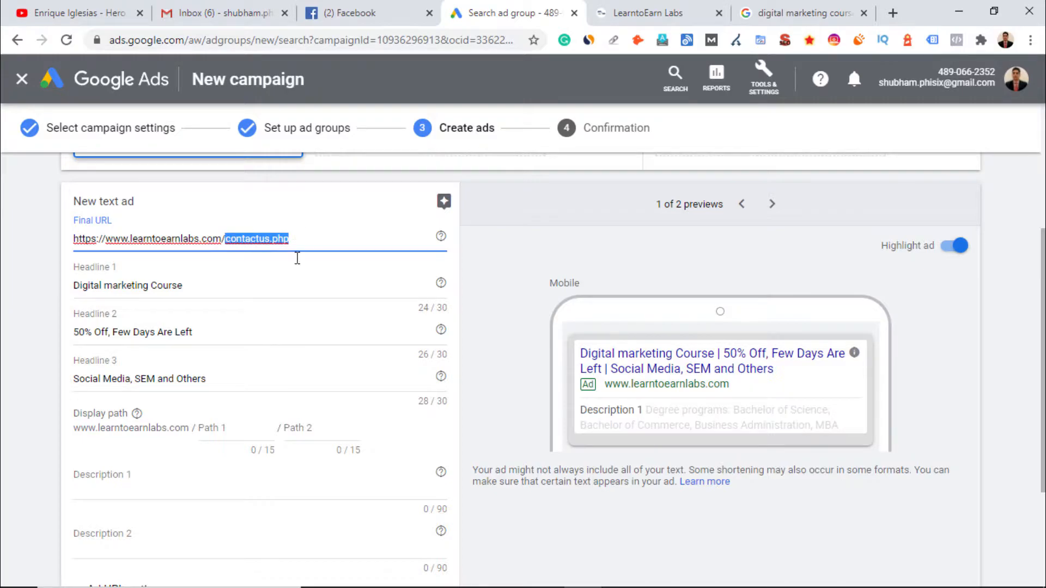
click(238, 432)
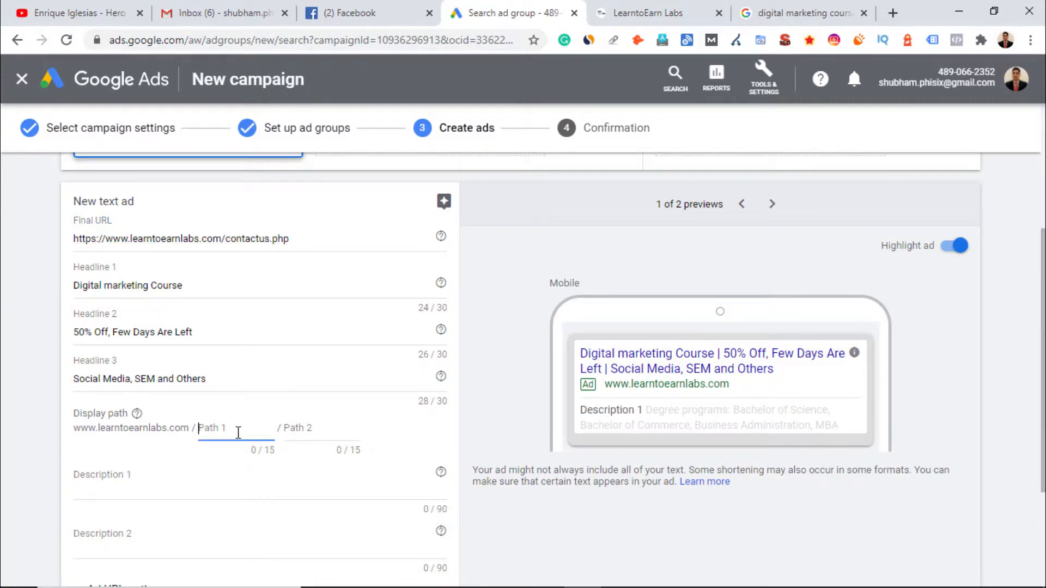
text(submit)
click(236, 467)
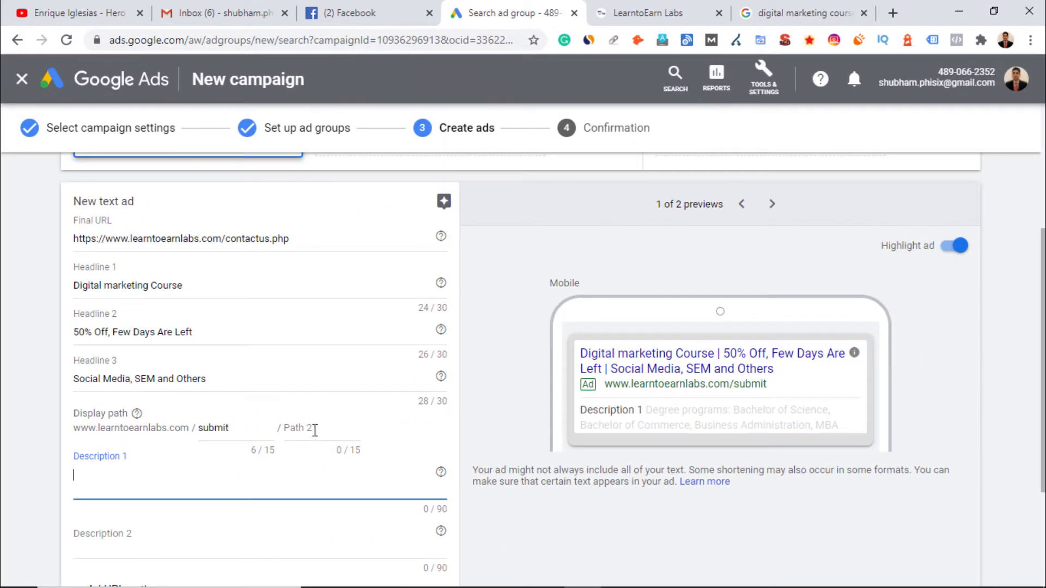
click(315, 431)
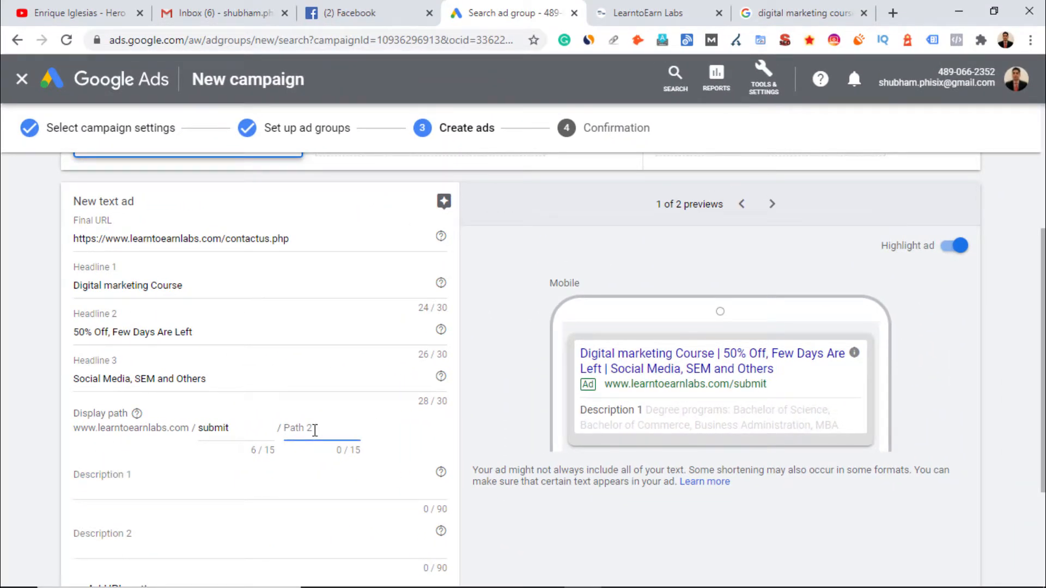
- Set Description 1 of the text ad to "Accelerate your career with new age marketing skills in the digital world."
scroll(299, 469, down, 2)
click(274, 415)
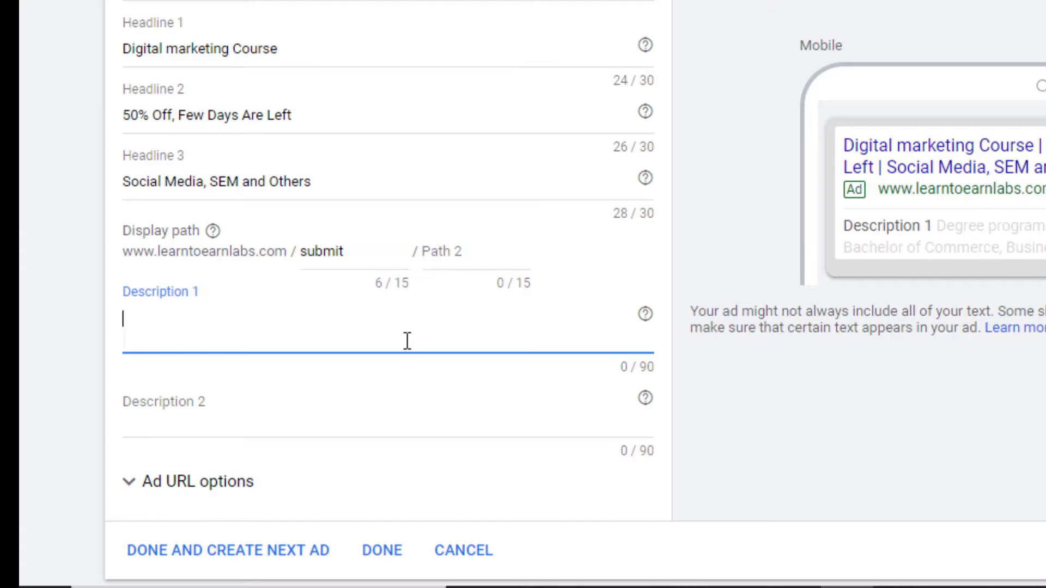
scroll(326, 54, up, 5)
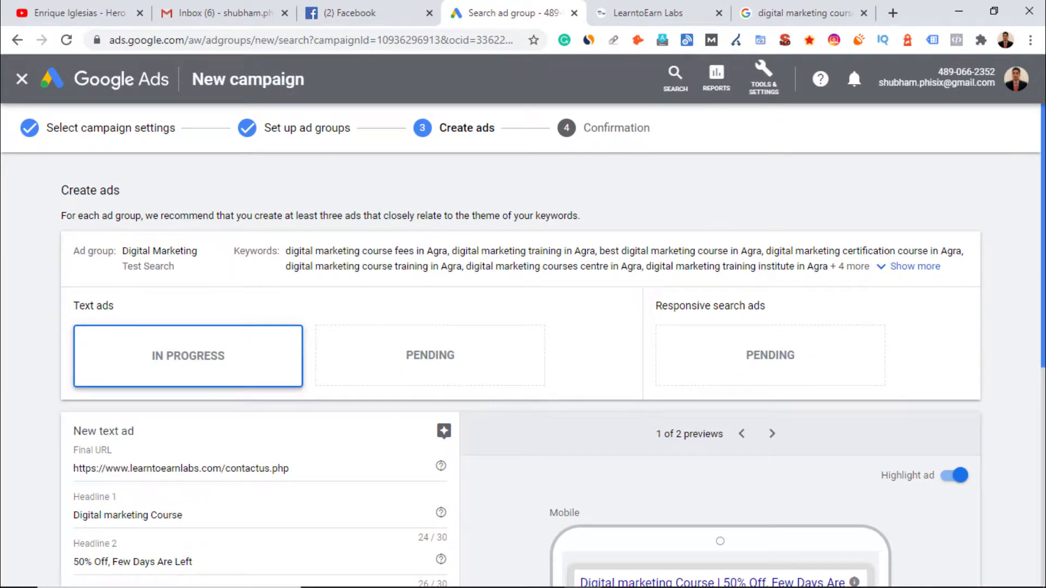
scroll(256, 362, down, 5)
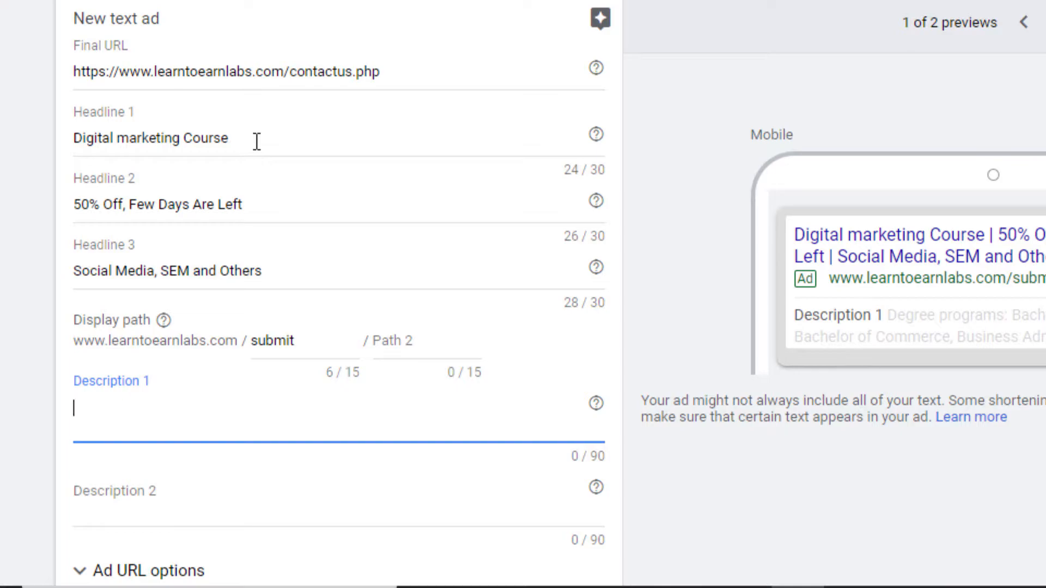
click(257, 141)
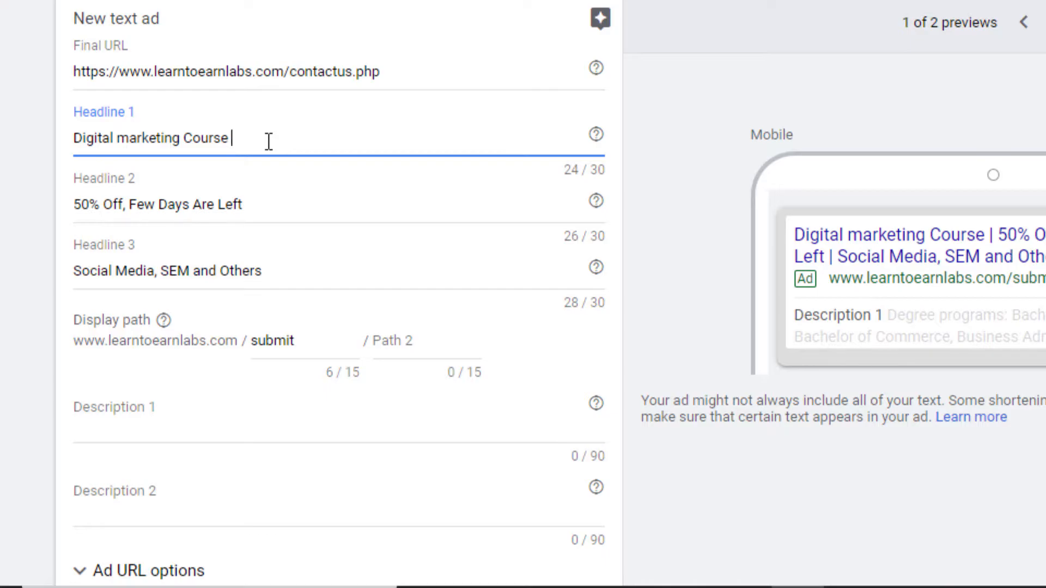
scroll(269, 141, down, 2)
click(163, 319)
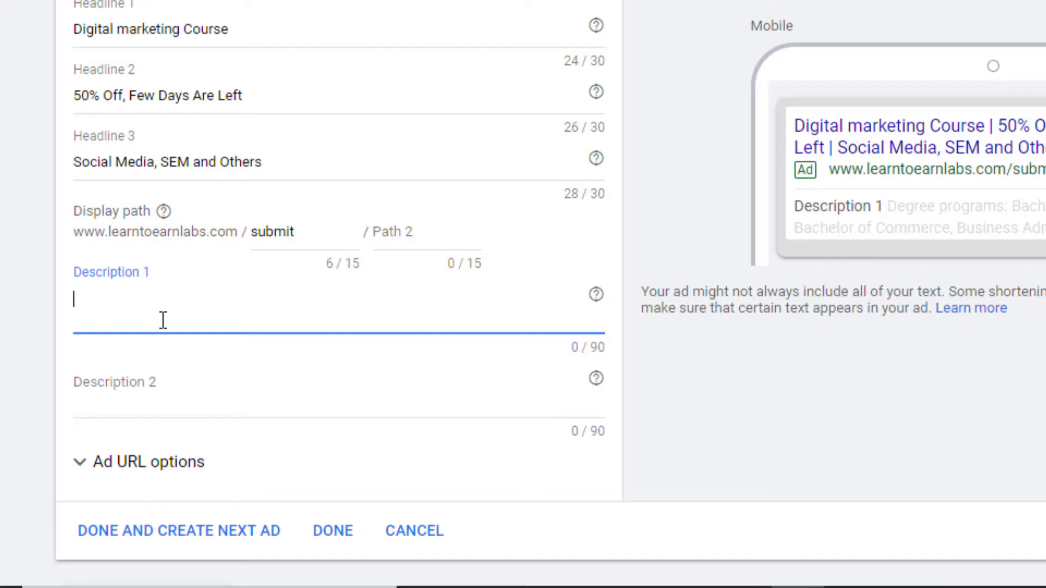
text(Accelerate your career)
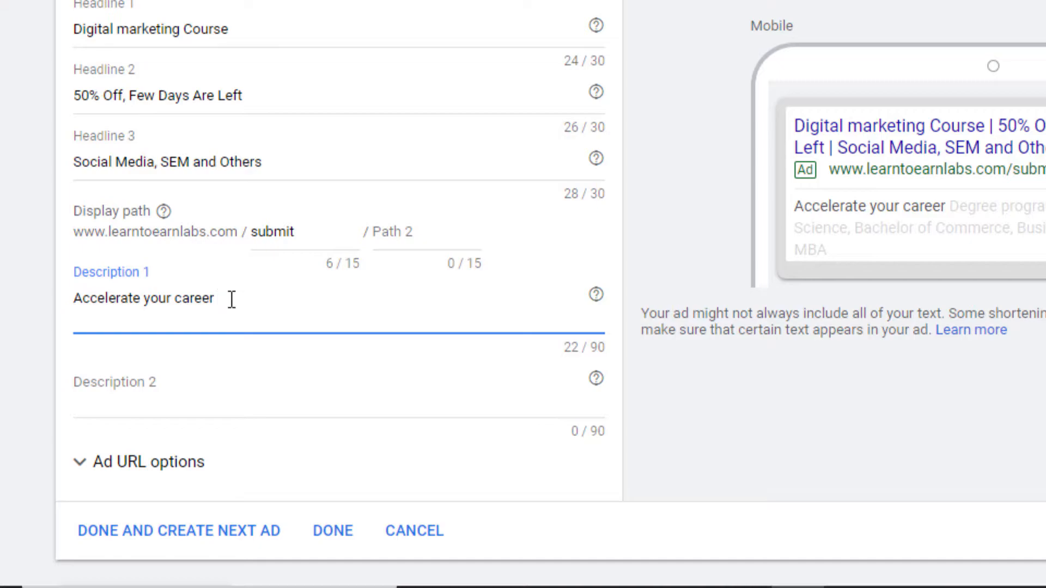
text( with new age marketing skills in the digital mar)
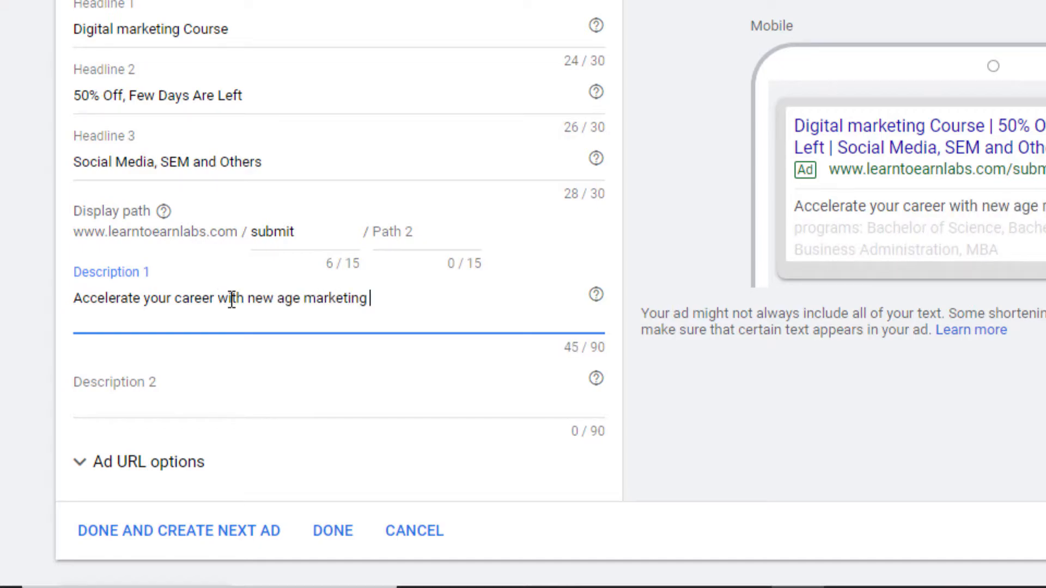
key(BackSpace)
key(BackSpace)
key(BackSpace)
text(world.)
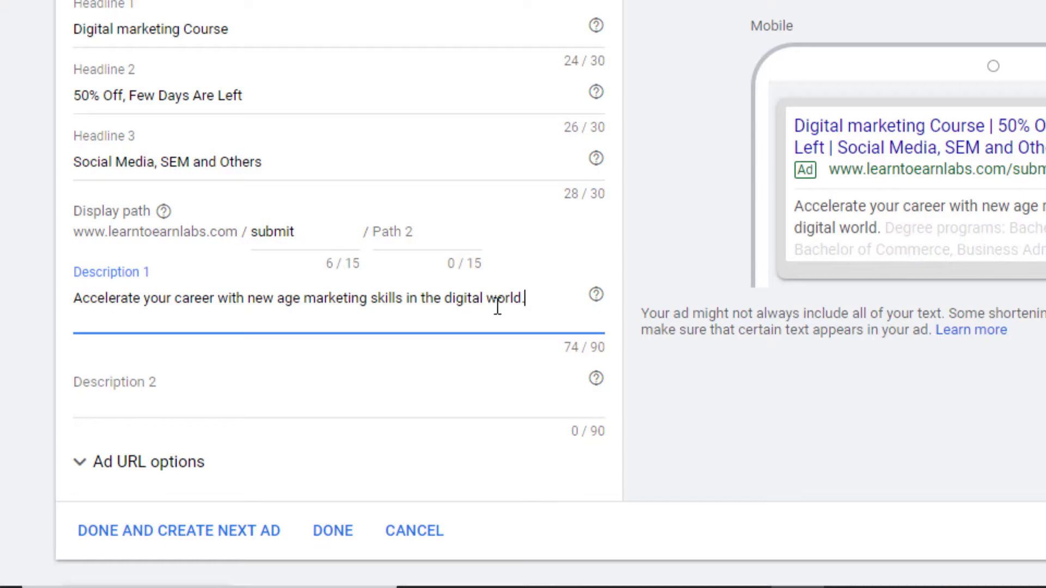
- Set Description 2 of the text ad to "apply now for the courses in social media marketing and others."
click(271, 391)
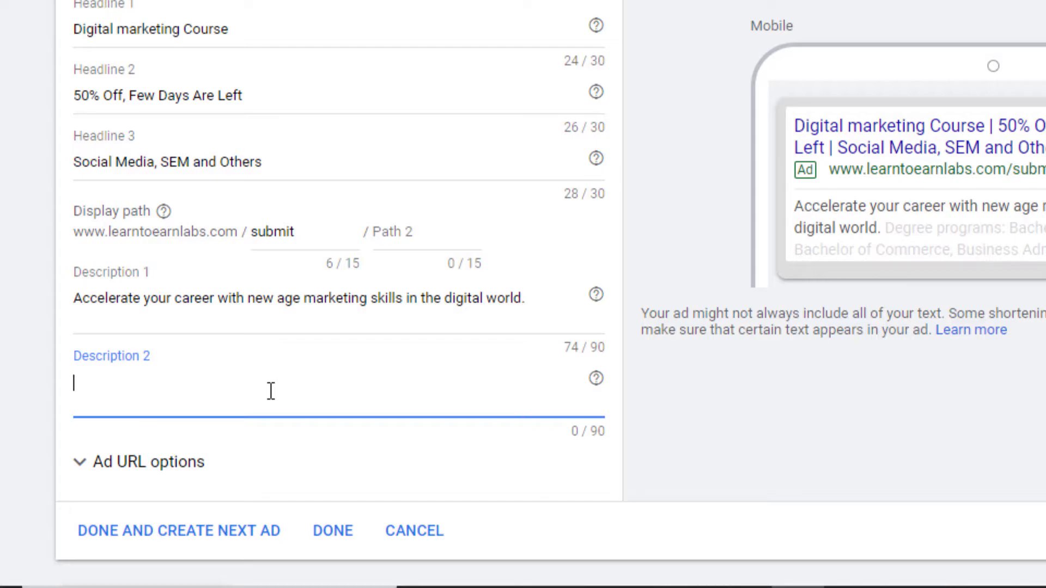
text(apply now for the courses)
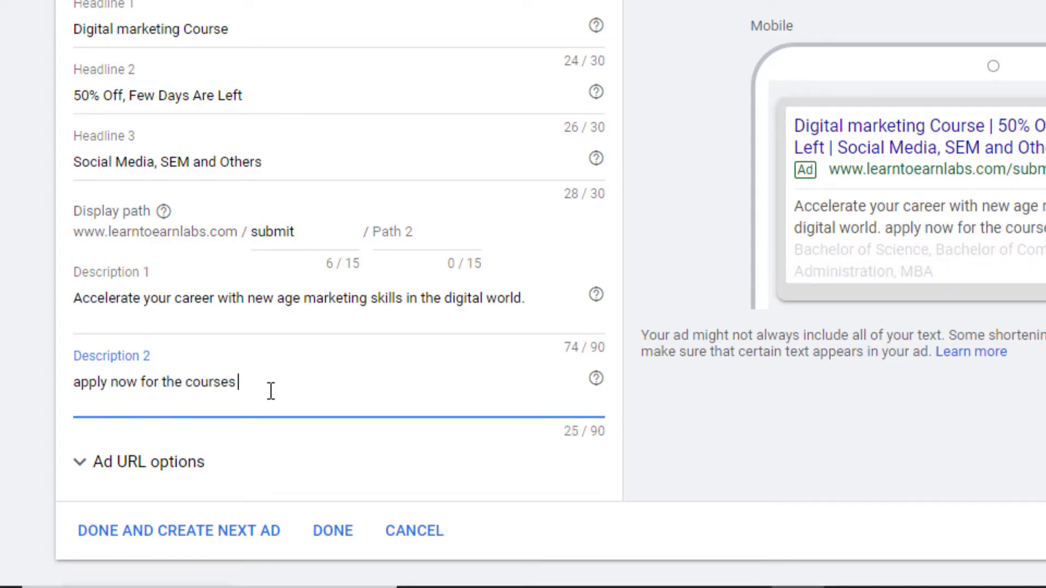
text( in social media marketing and)
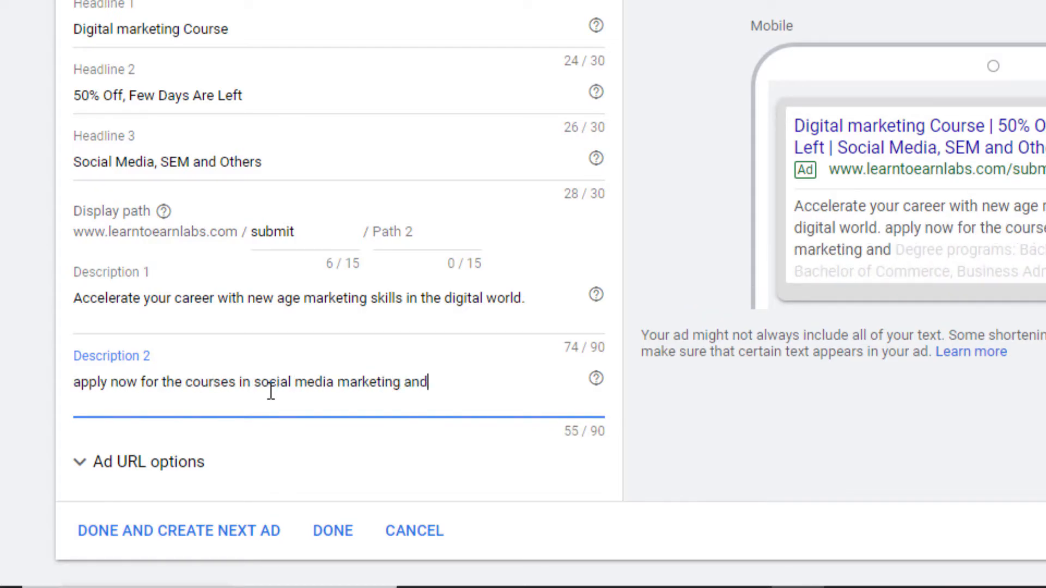
text( others.)
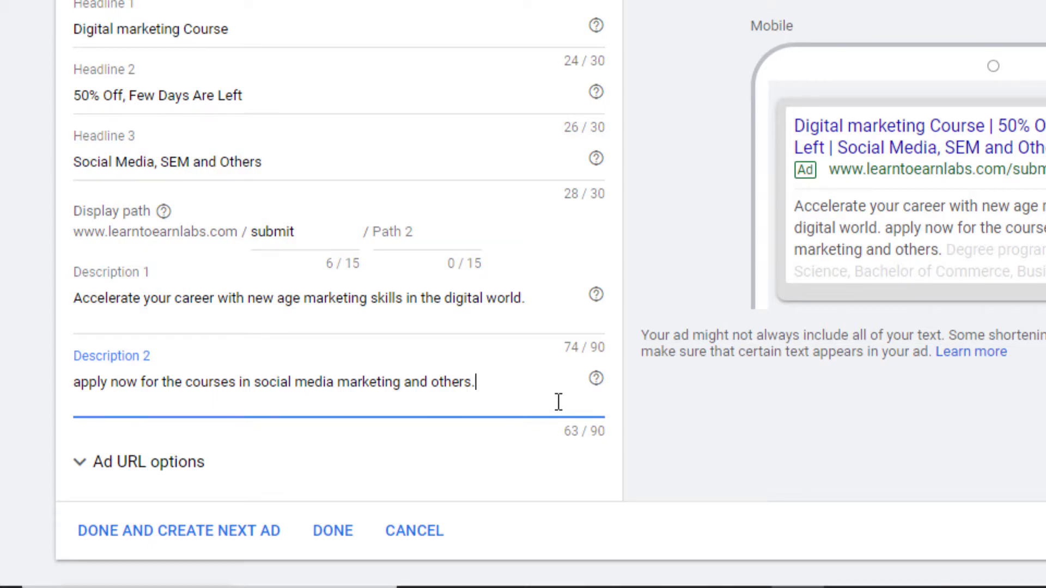
- Expand the text ad's URL options and test the tracking set-up without entering a tracking template
scroll(566, 412, down, 2)
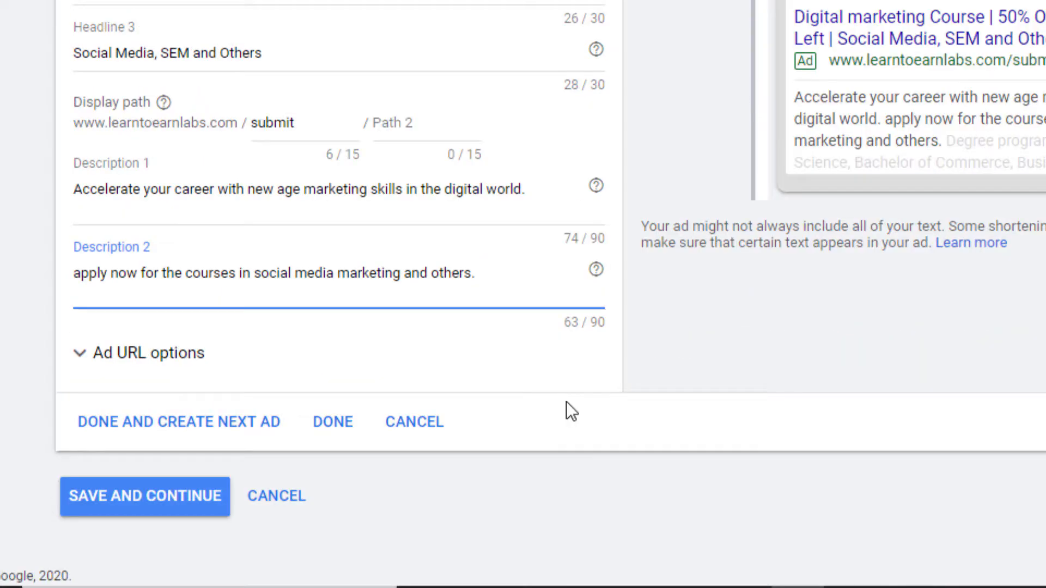
click(177, 362)
scroll(206, 245, down, 4)
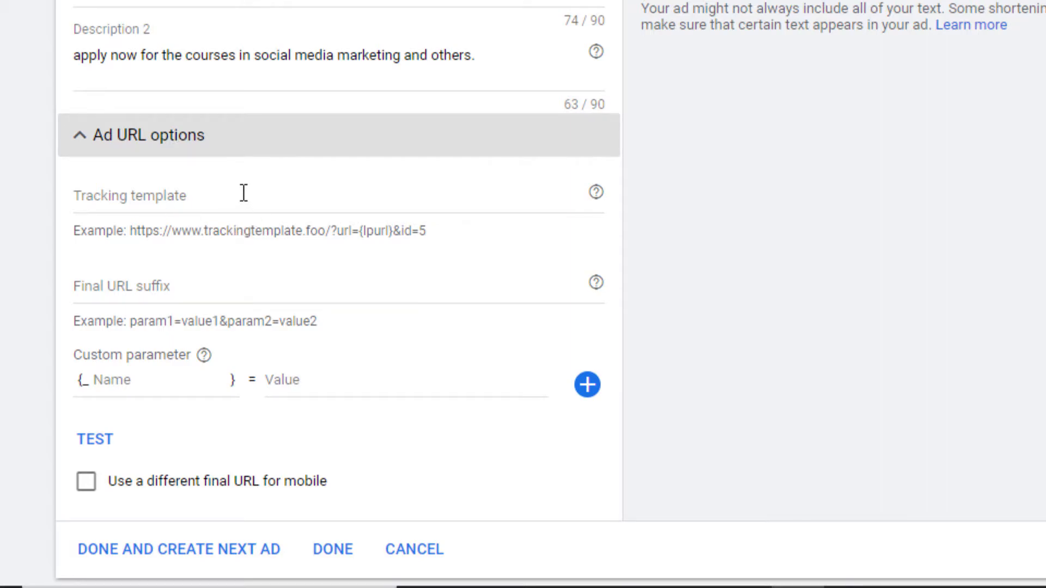
click(101, 443)
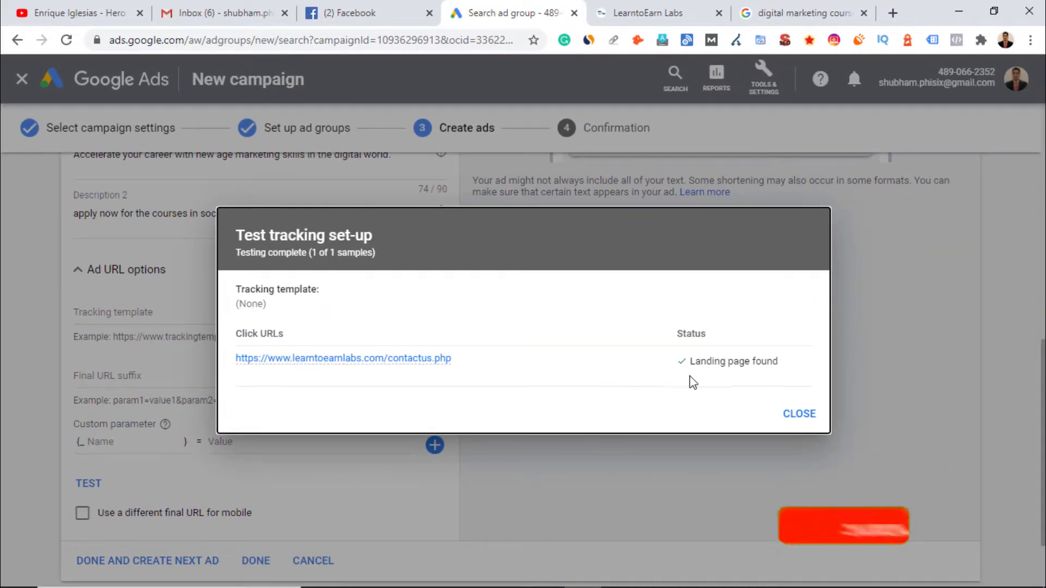
click(800, 414)
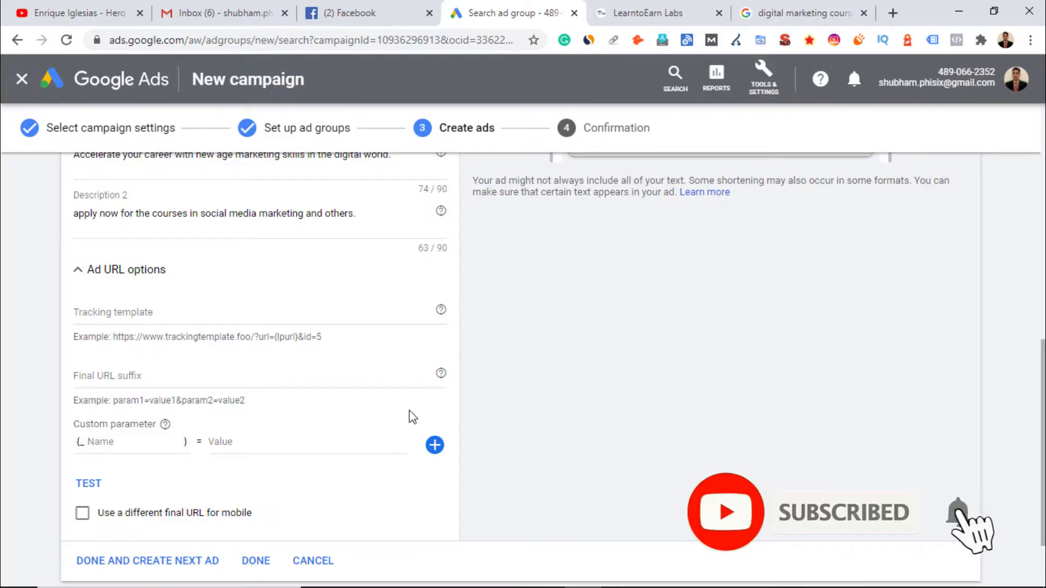
- Review the text ad's mobile and desktop previews and finish the ad without starting another text ad
scroll(410, 410, up, 2)
scroll(409, 417, up, 5)
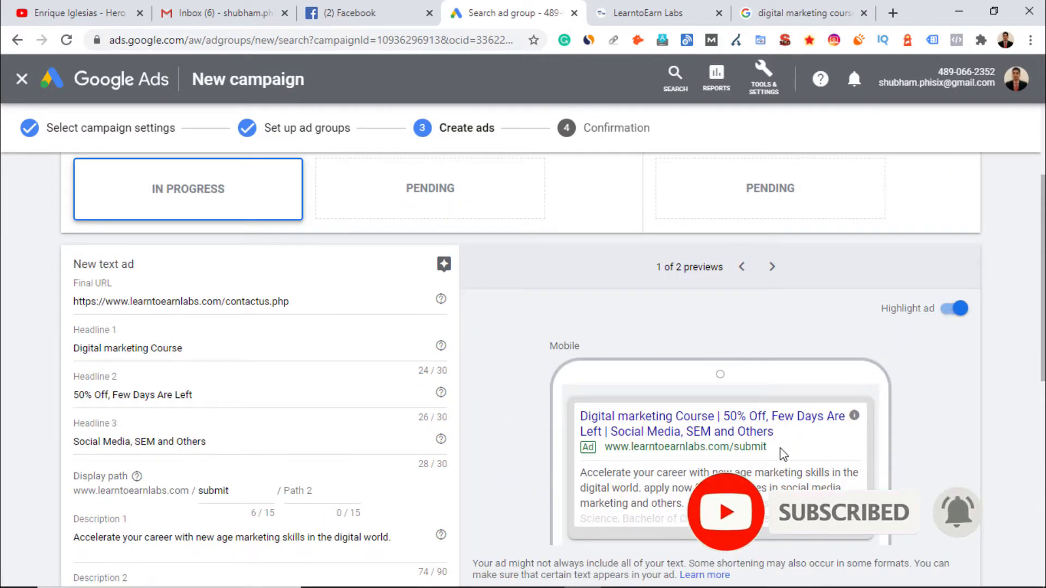
scroll(785, 452, down, 1)
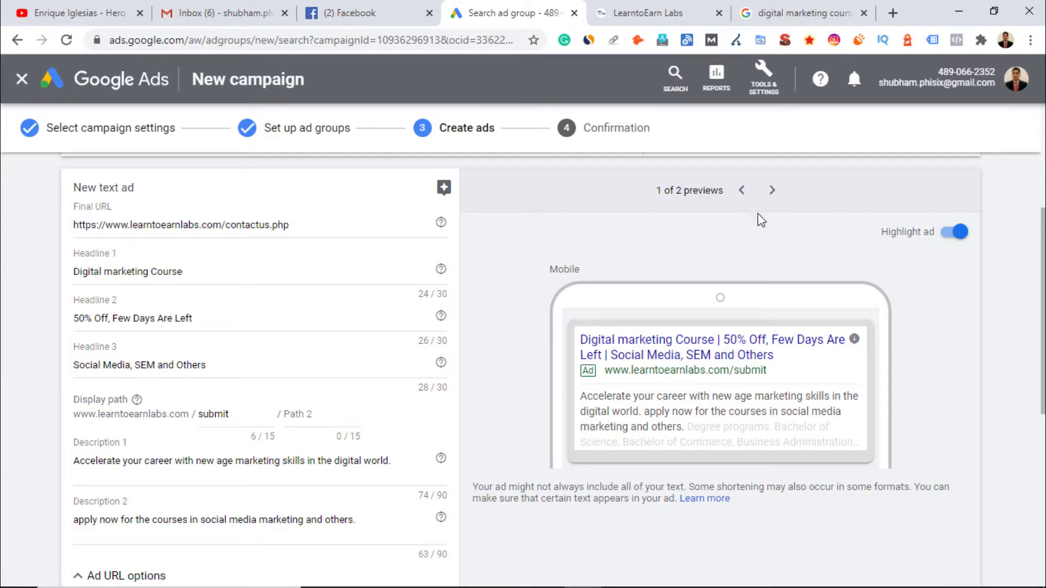
click(773, 190)
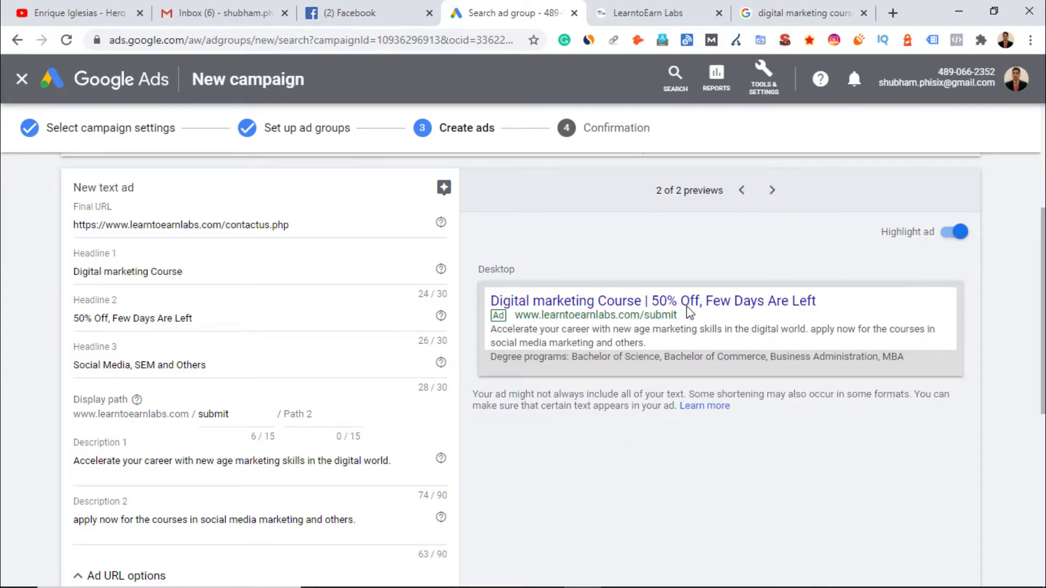
scroll(382, 419, up, 4)
scroll(457, 389, down, 8)
scroll(511, 476, down, 3)
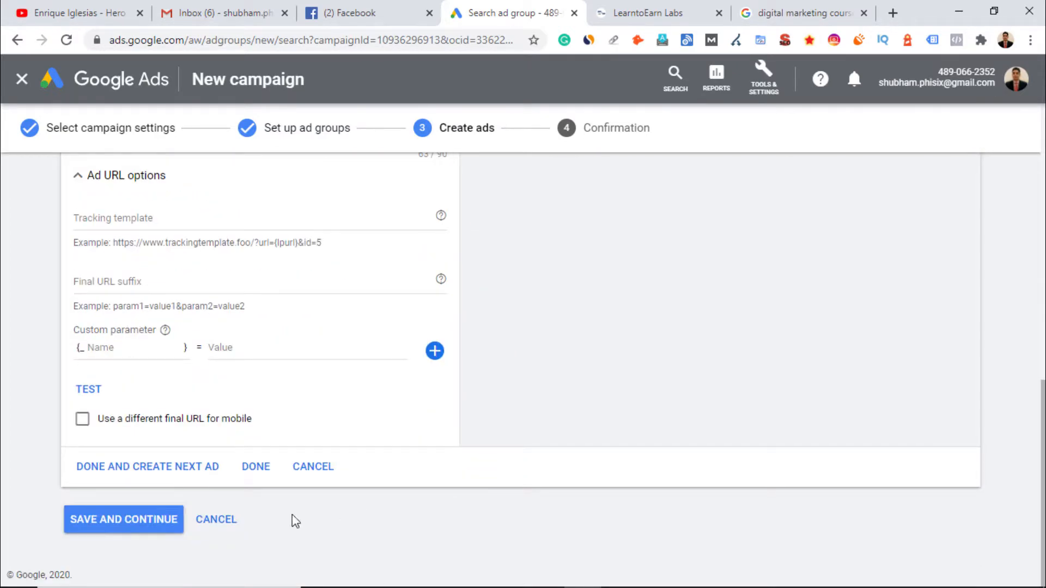
click(258, 474)
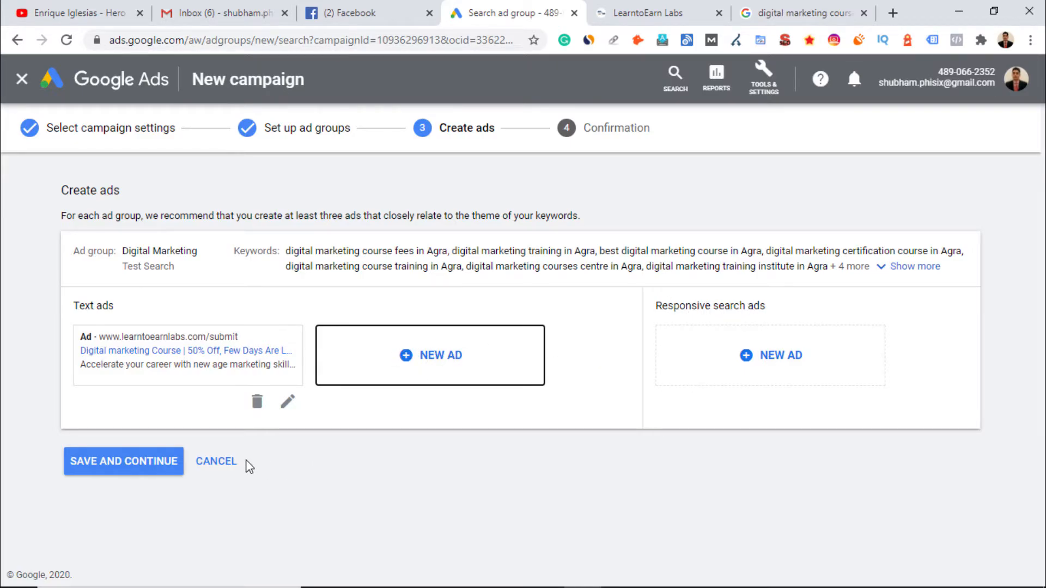
- Start a new responsive search ad in the Digital Marketing ad group and look over its form
click(757, 358)
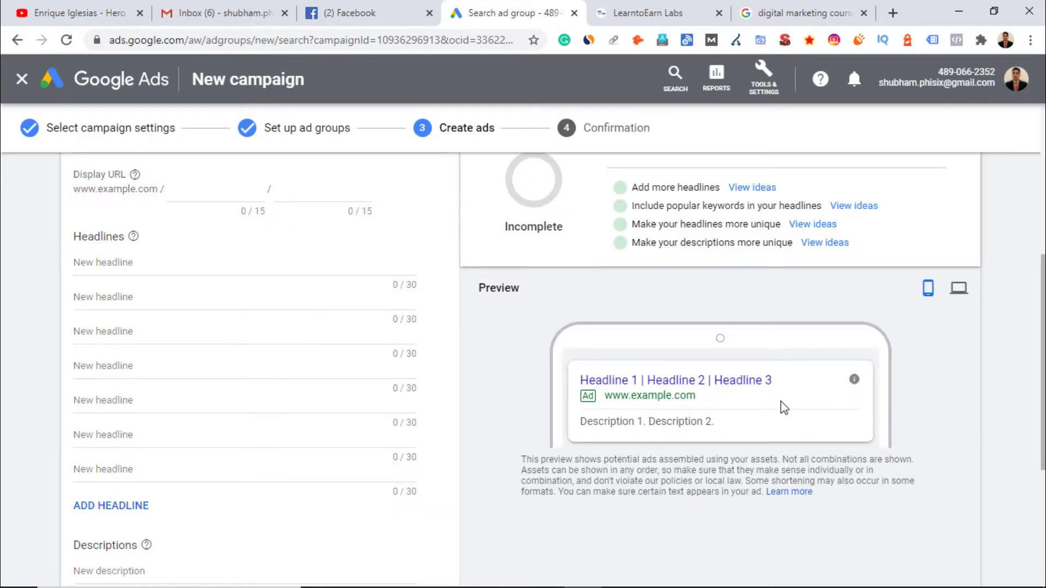
scroll(287, 355, up, 2)
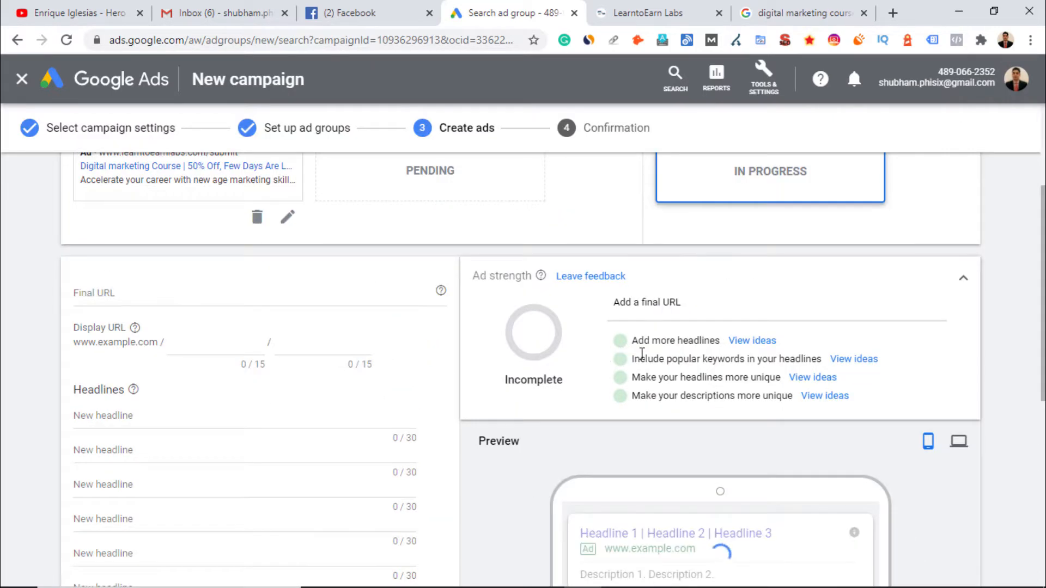
scroll(638, 401, up, 3)
scroll(638, 400, down, 3)
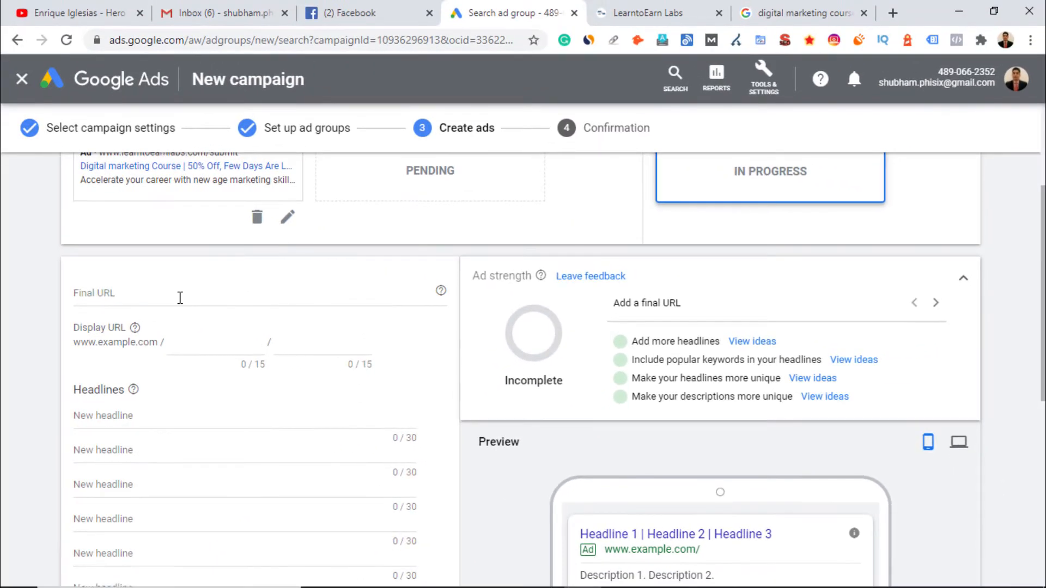
- Copy the contact page's web address from the open LearntoEarn Labs site for the responsive ad's Final URL
click(177, 294)
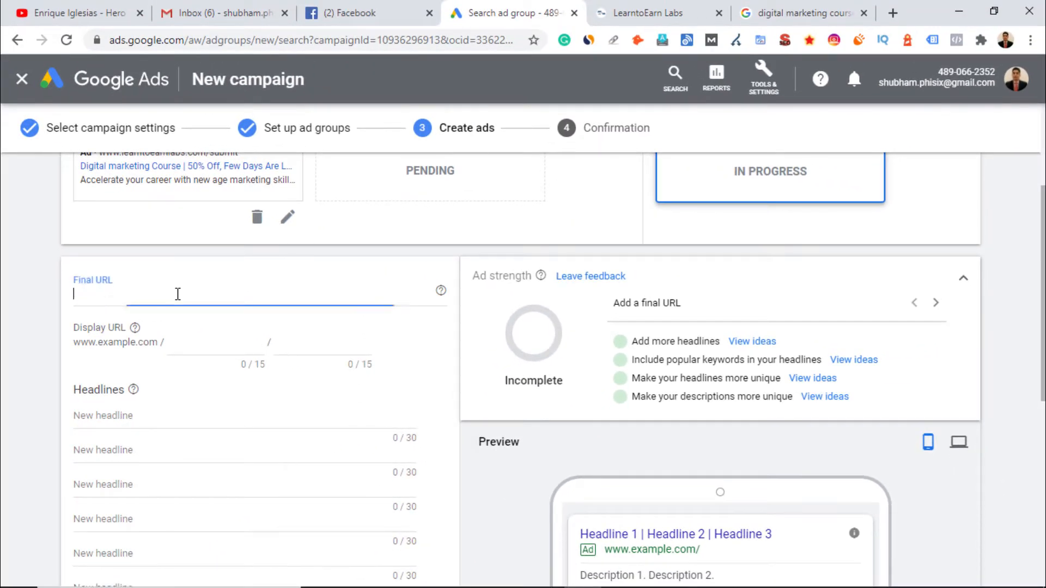
click(670, 12)
click(336, 42)
click(336, 41)
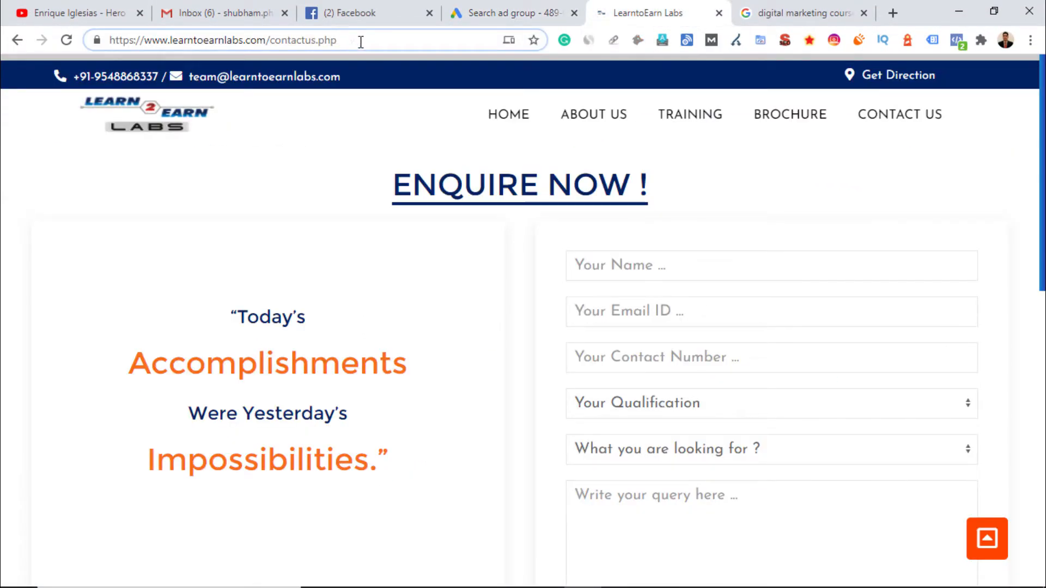
key(ctrl+a)
key(ctrl+c)
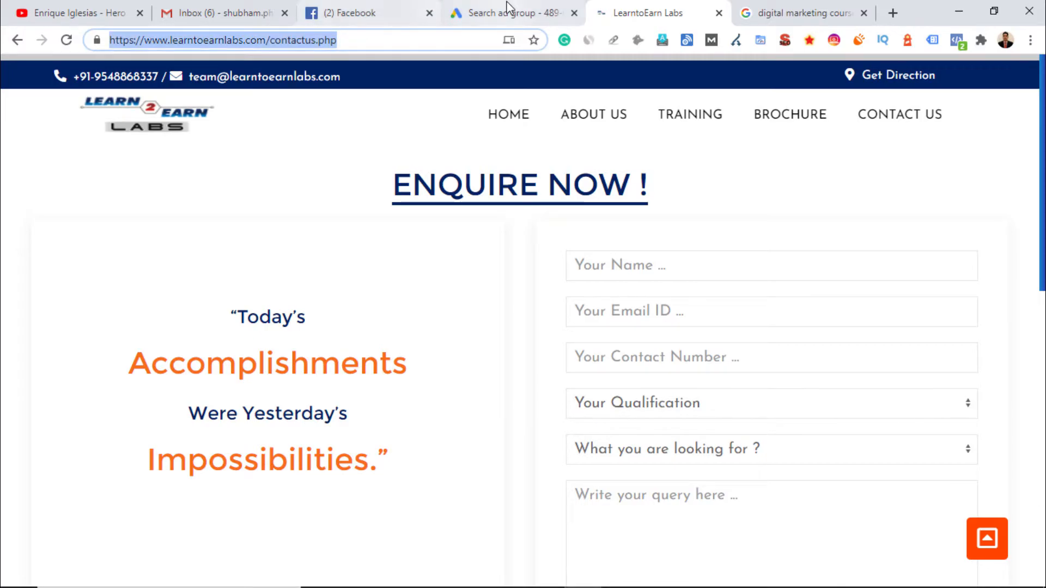
- Paste the copied contact page address as the responsive ad's Final URL and set its first Display URL path to "submit"
click(506, 12)
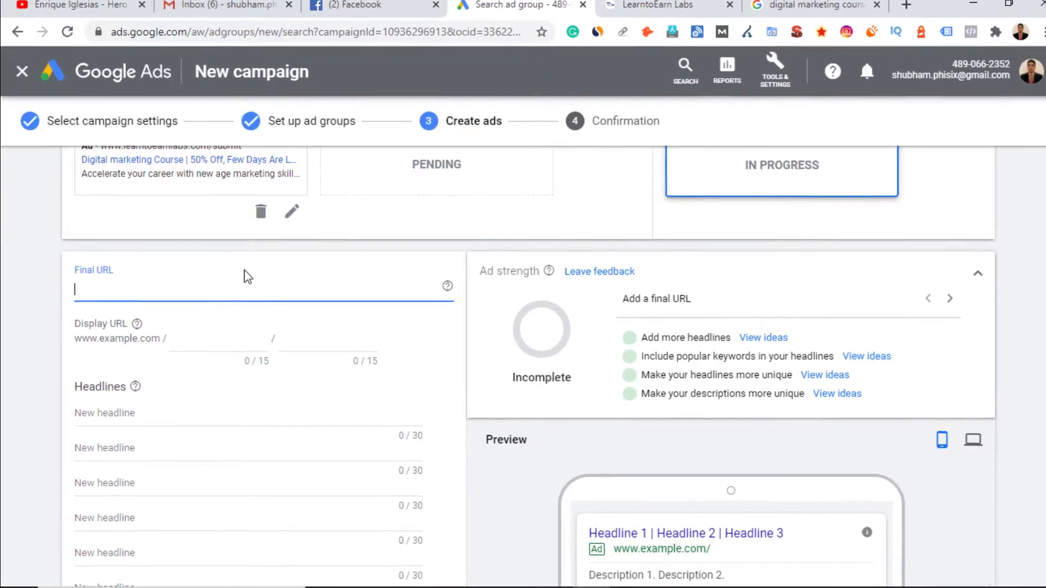
key(ctrl+v)
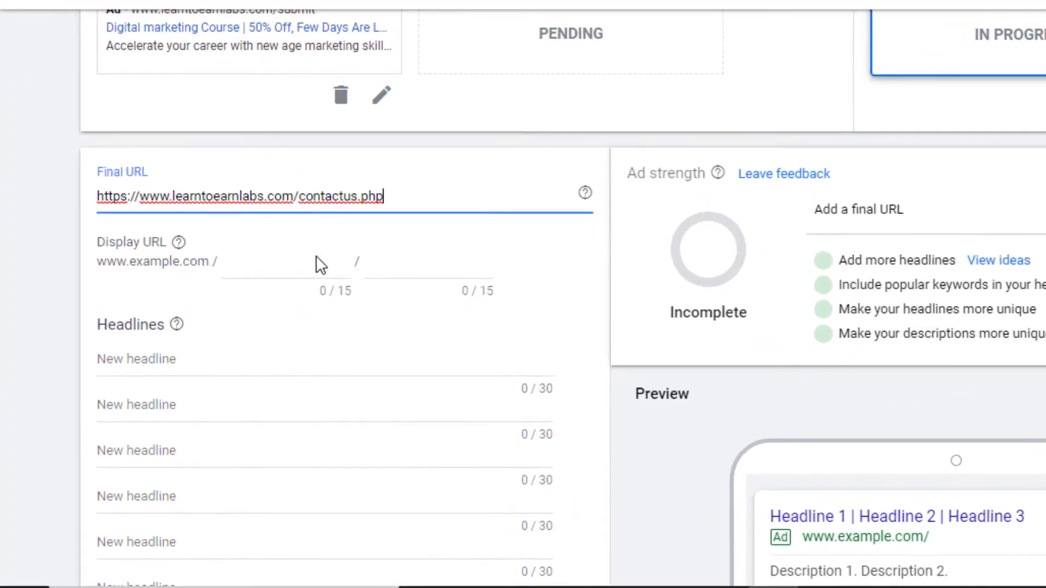
click(227, 342)
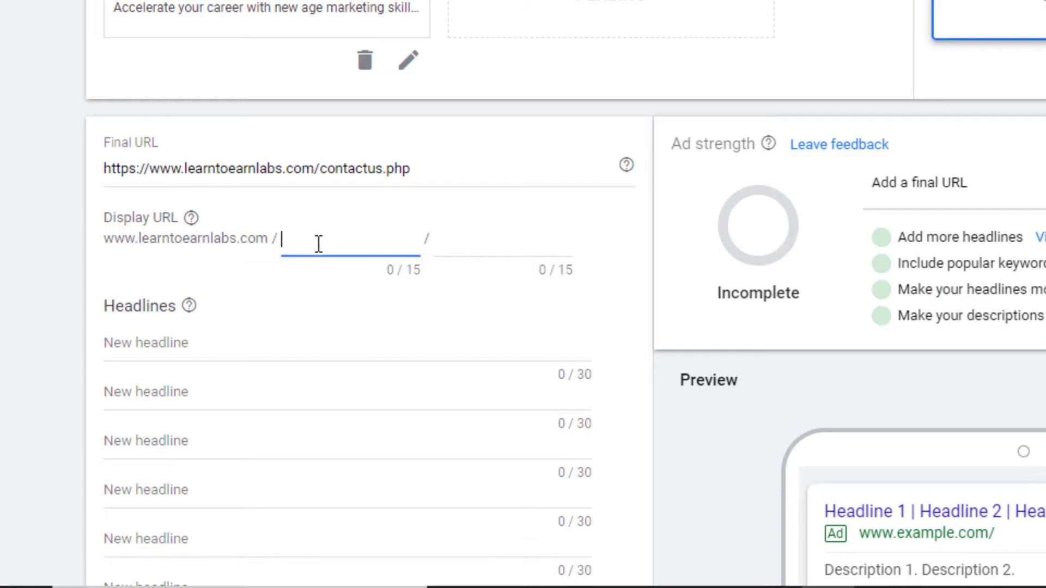
text(submit)
- Enter "Digital marketing Course" as the responsive search ad's first headline
click(306, 354)
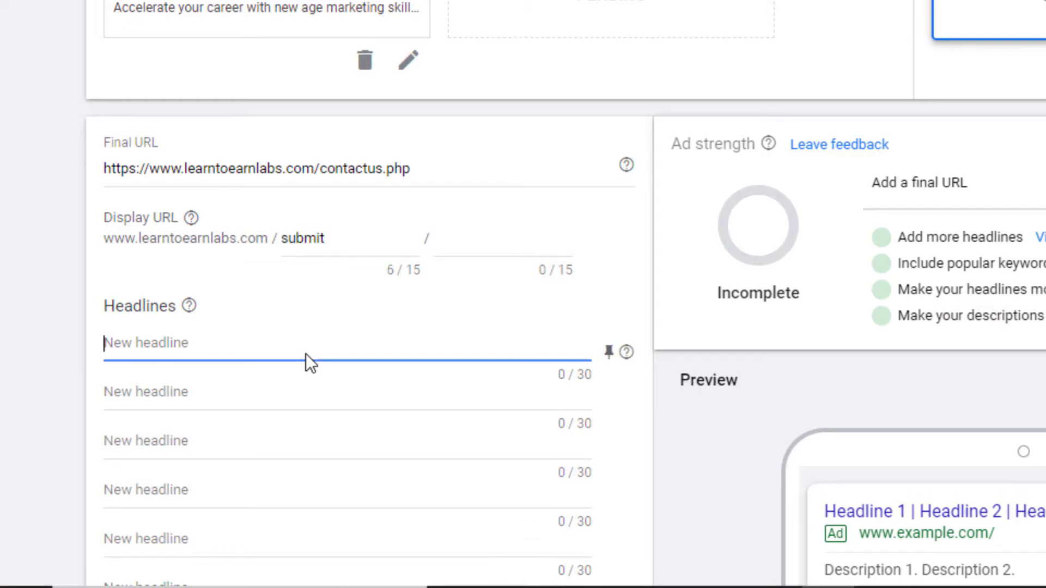
scroll(384, 364, down, 2)
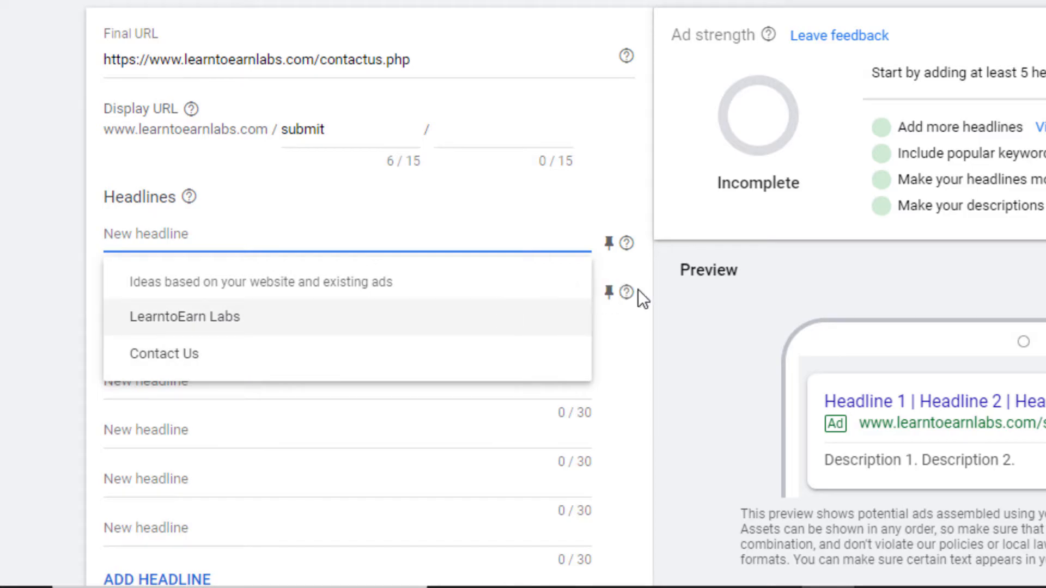
click(689, 305)
scroll(301, 254, down, 2)
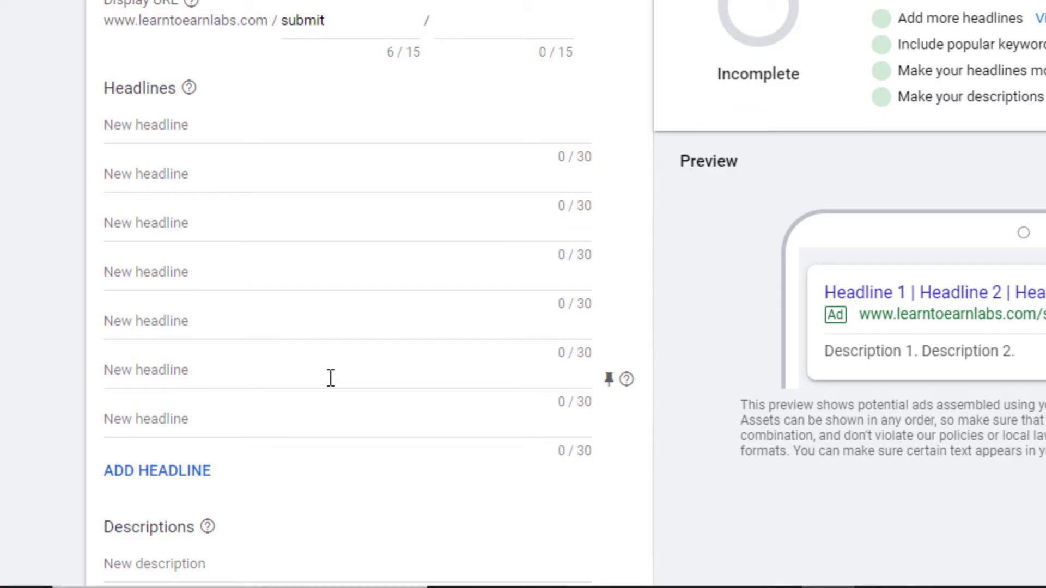
click(235, 132)
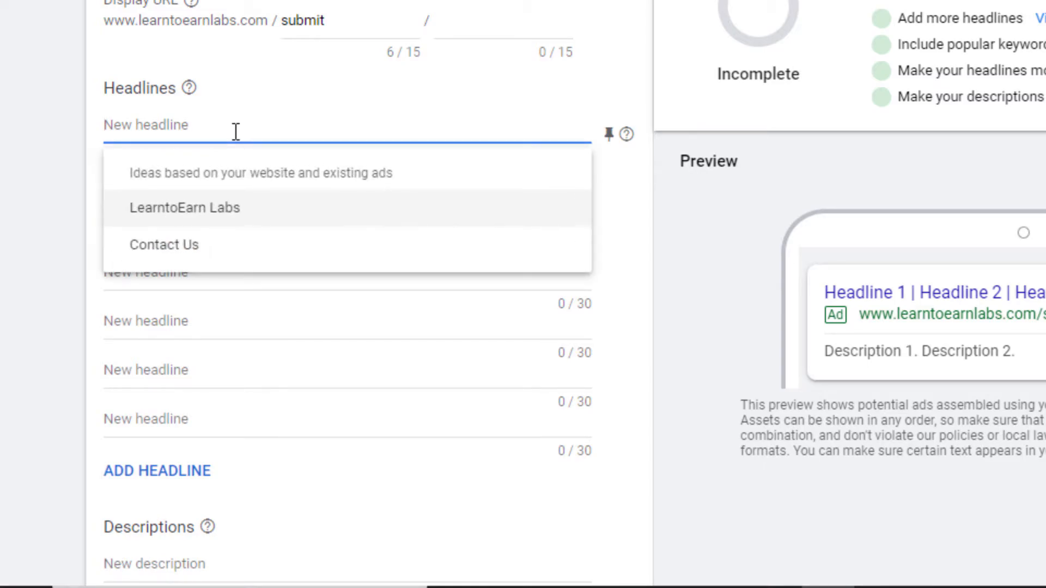
text(D)
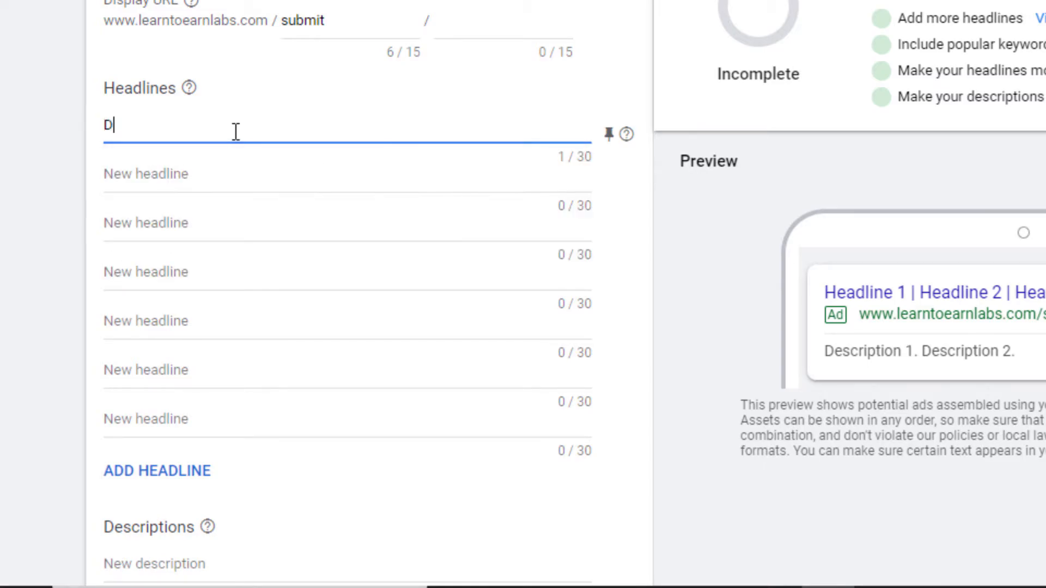
text(igital marketing Course in)
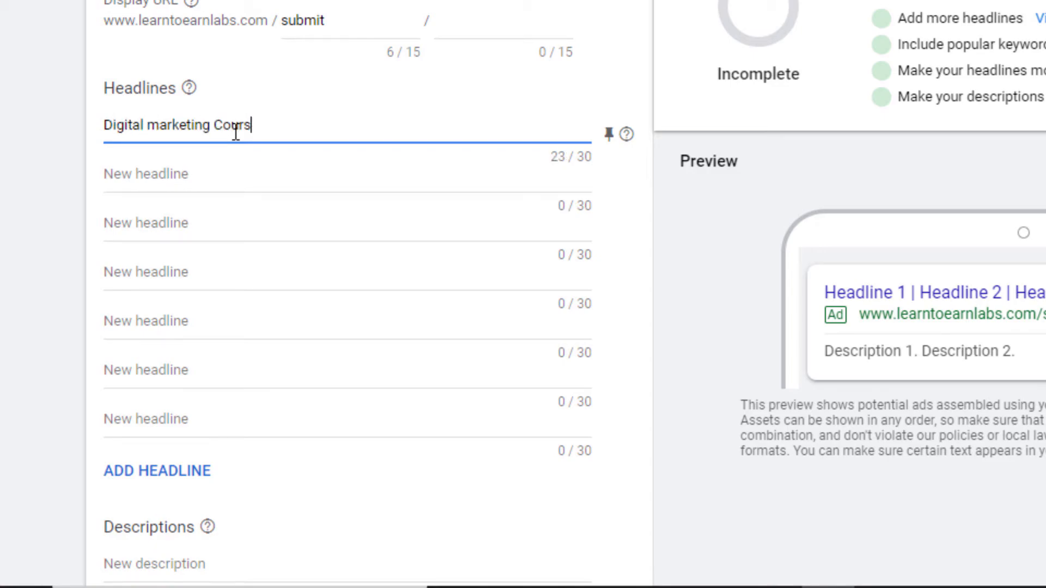
key(BackSpace)
key(BackSpace)
key(BackSpace)
key(BackSpace)
- Enter "Training in Agra" as the second headline and "Certification course in agra" as the third
click(224, 175)
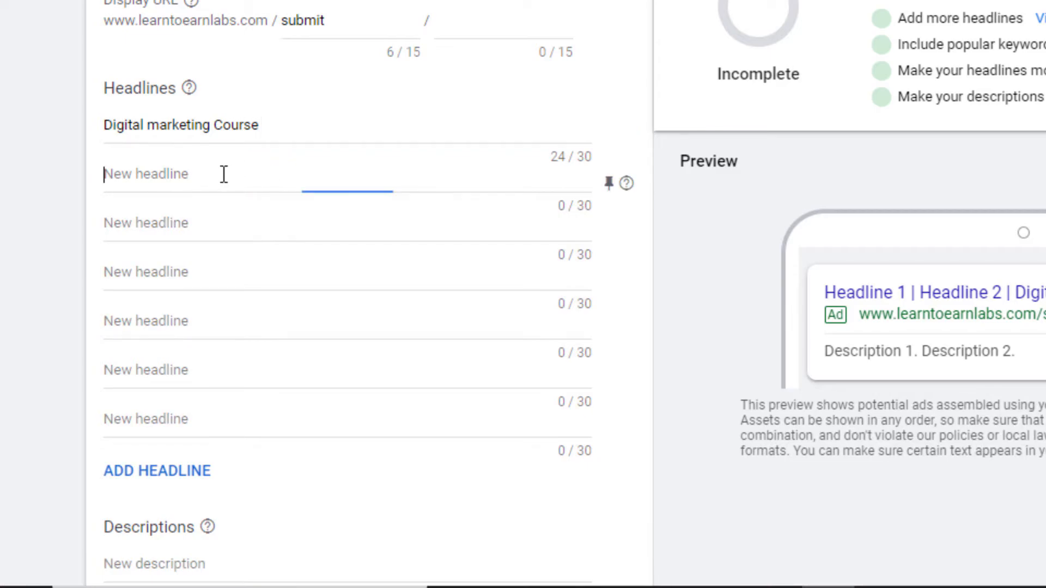
text(Training in Agra)
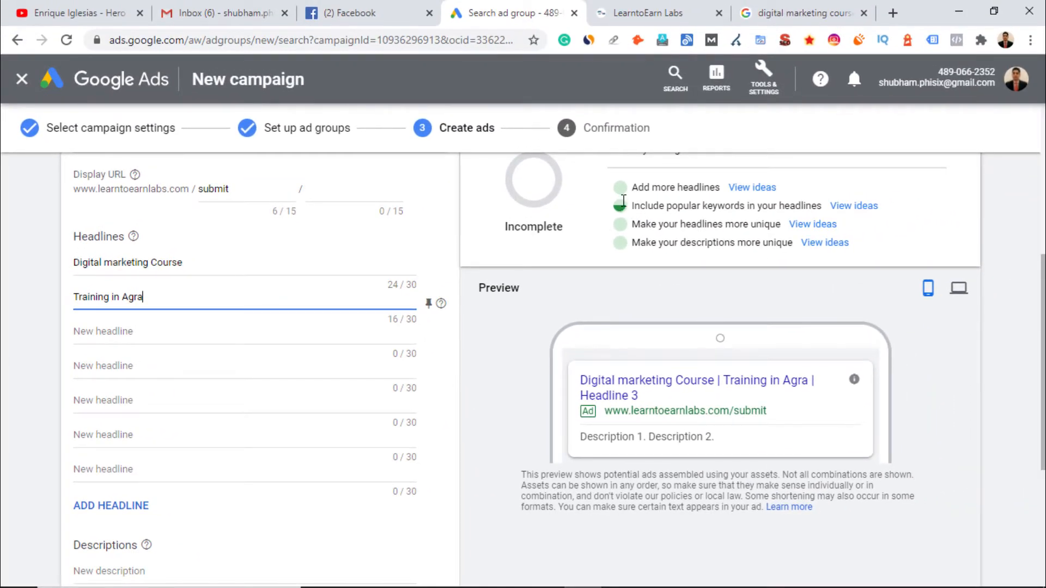
click(166, 334)
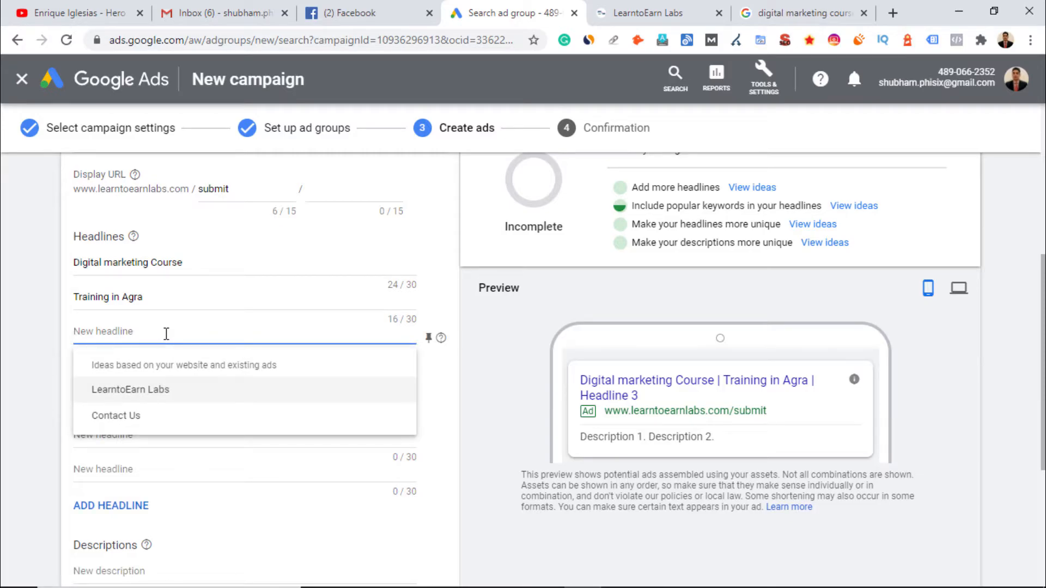
text(Ce)
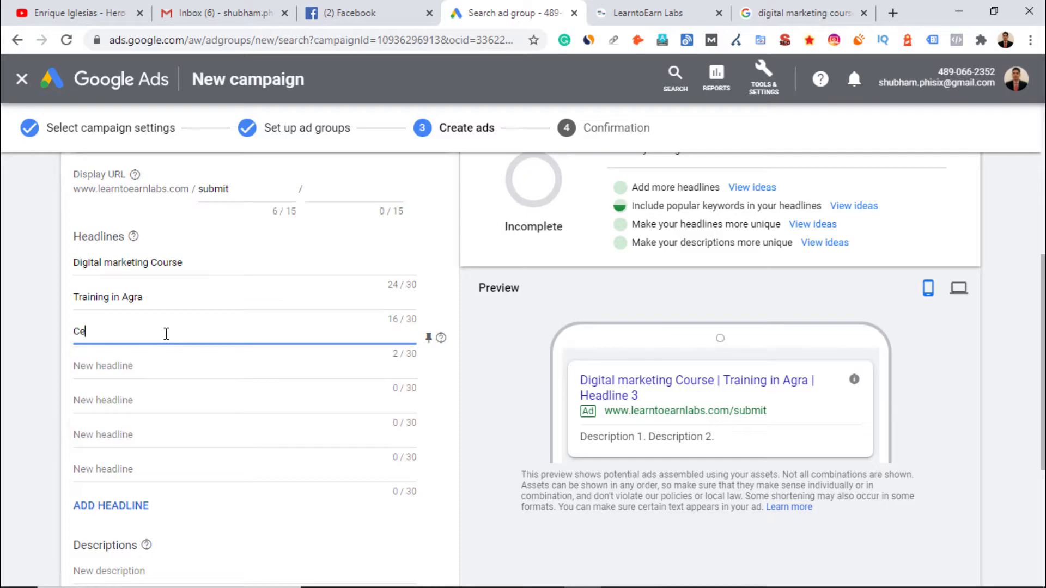
text(rtification course in agra)
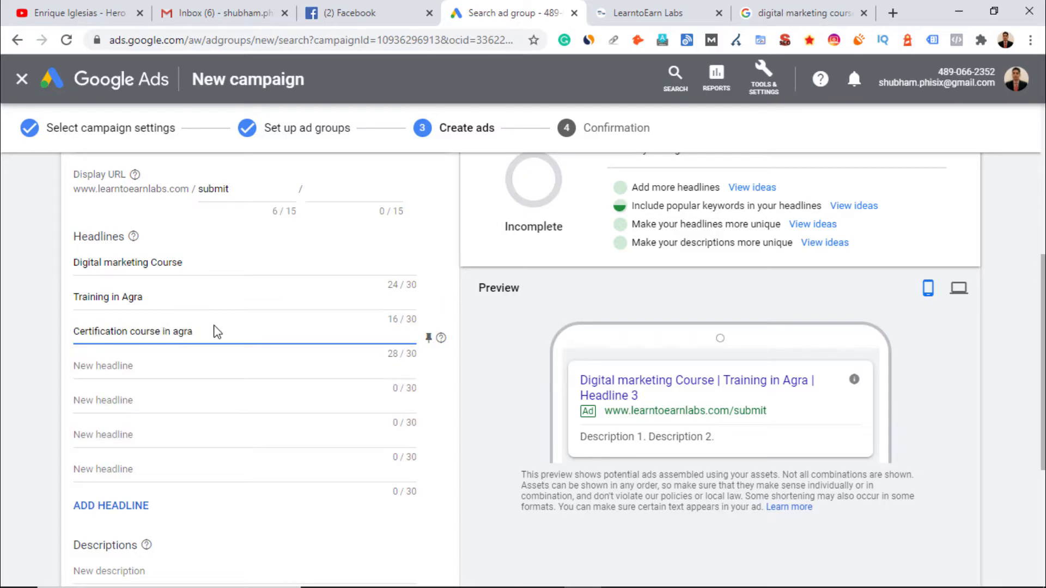
- Capitalize the city name in the third headline so it reads "Certification course in Agra"
click(202, 379)
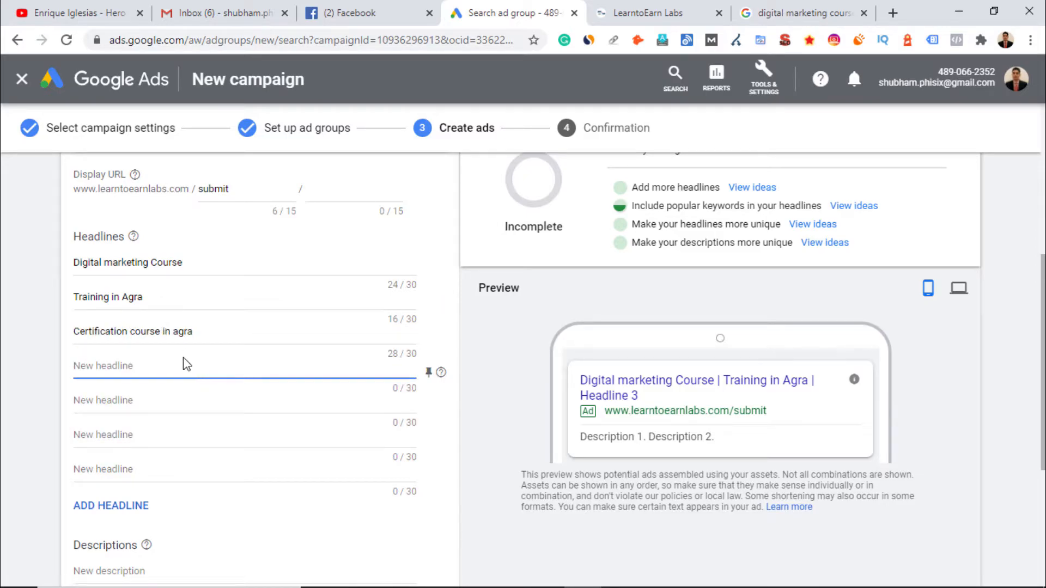
click(198, 334)
key(Left)
key(Left)
key(Left)
key(BackSpace)
text(A)
- Check the ad group's keywords for ideas and enter "Digital marketing center" as the fourth headline
click(156, 367)
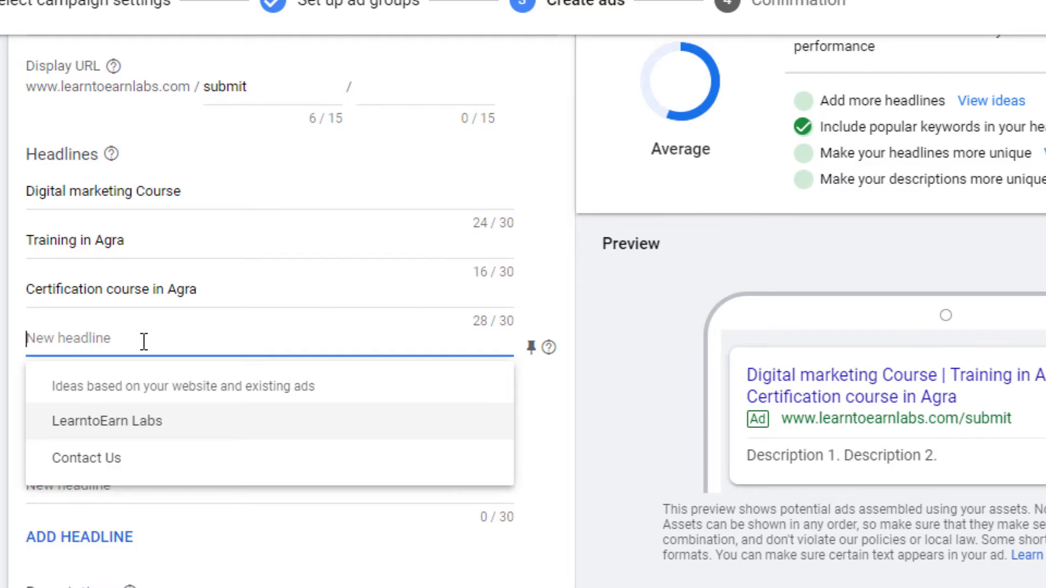
scroll(573, 229, up, 2)
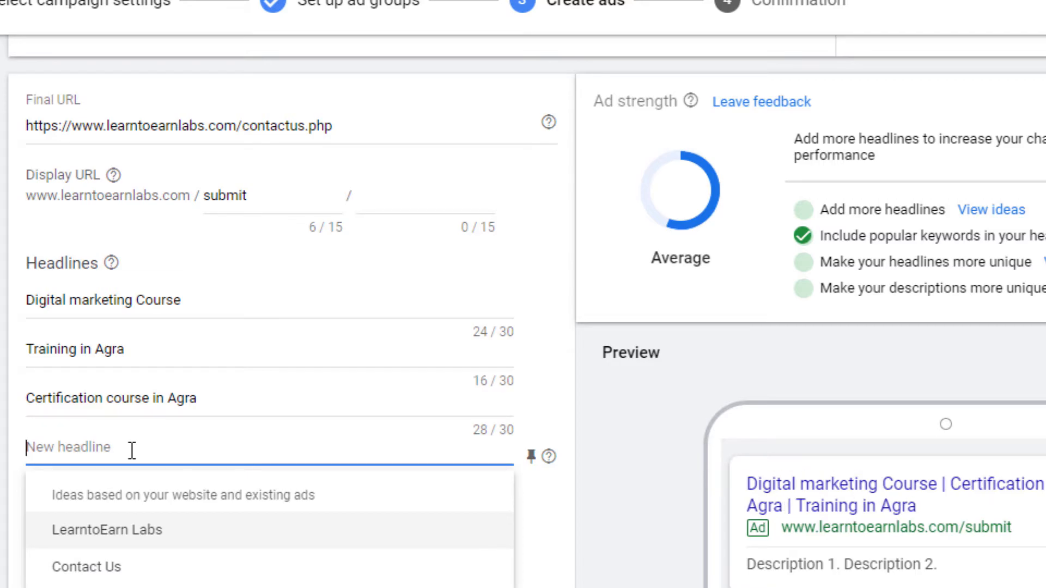
scroll(133, 455, down, 5)
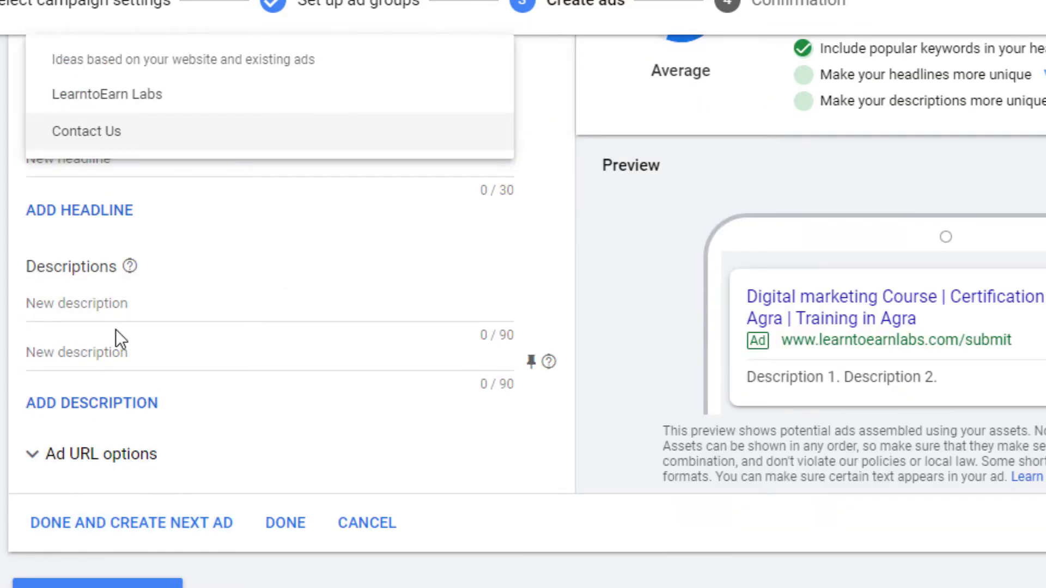
scroll(193, 320, up, 5)
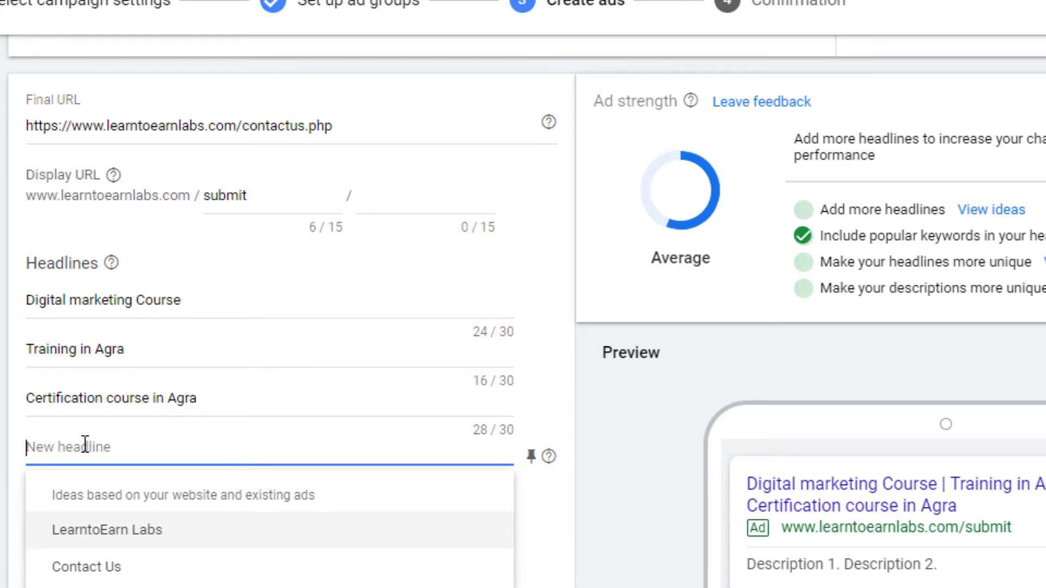
scroll(175, 403, up, 5)
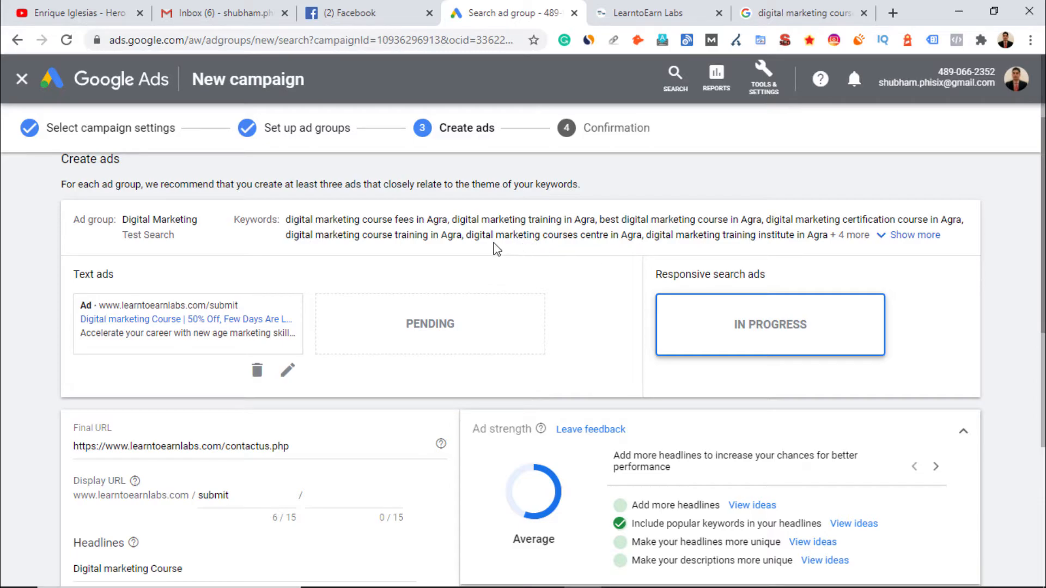
scroll(597, 340, down, 6)
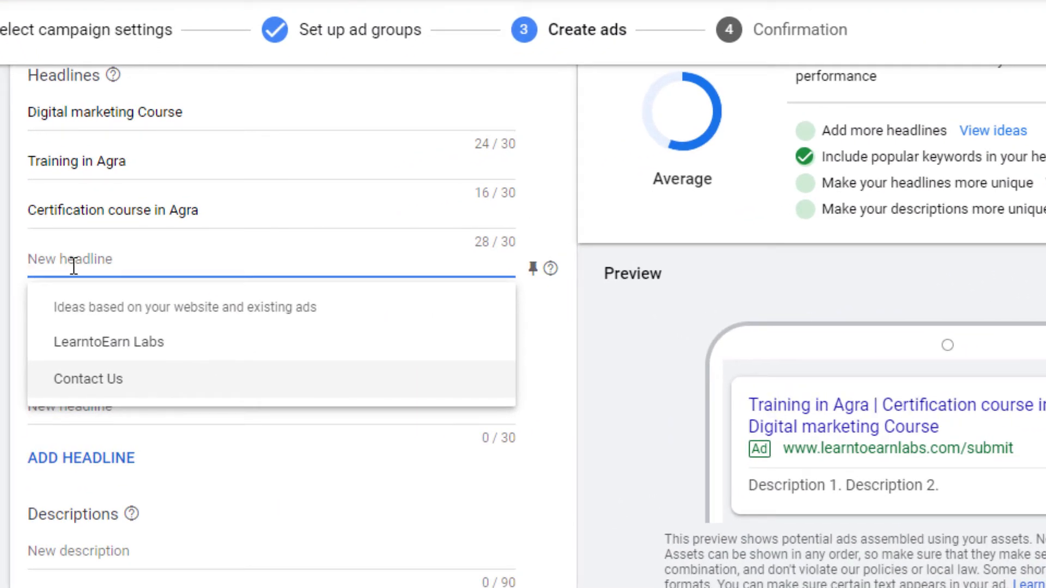
text(Digital mar)
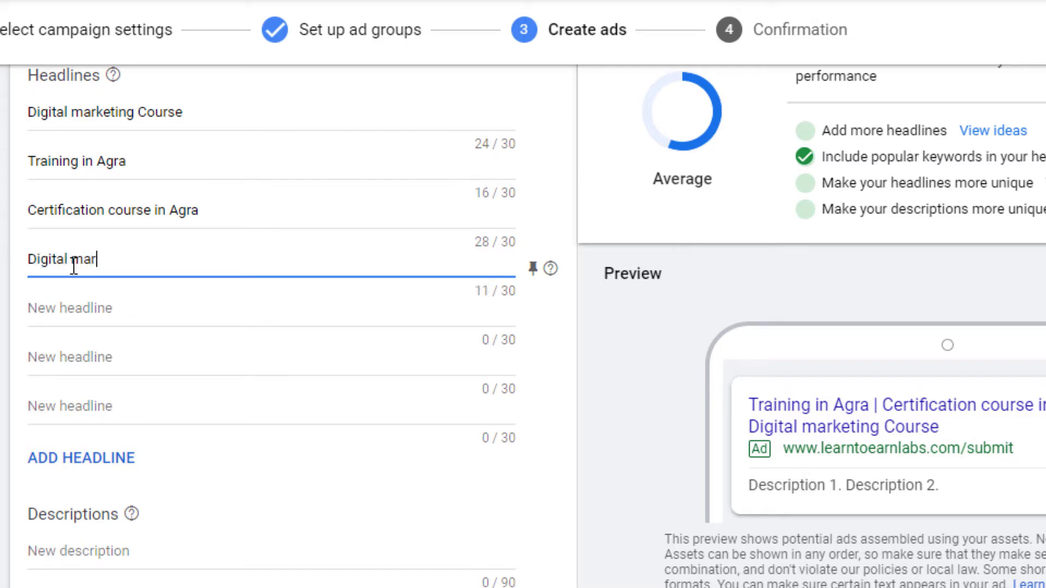
text(keting center)
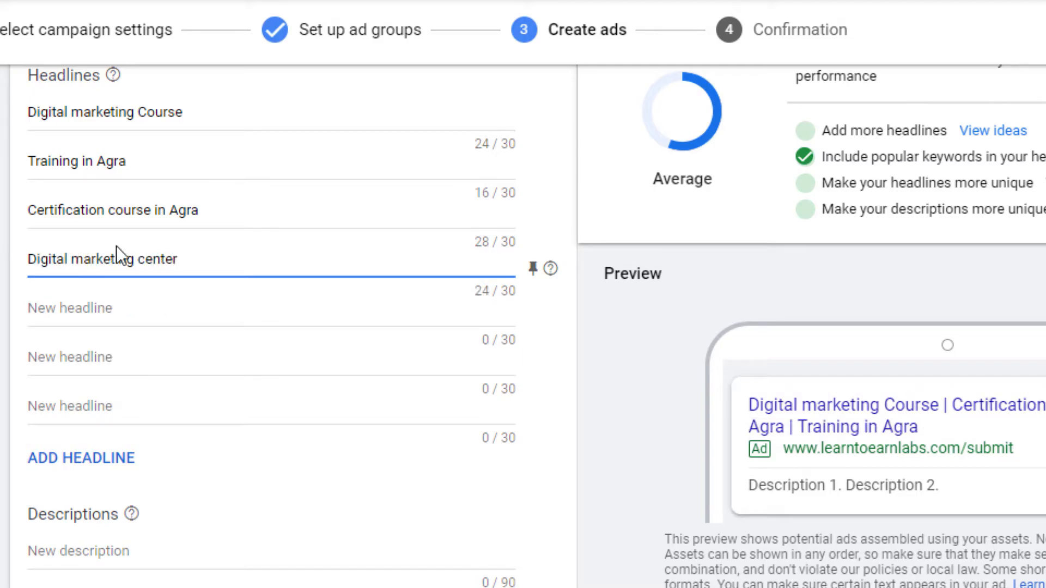
- Show the ad group's full keyword list and enter "digital marketing training" as the fifth headline
click(123, 315)
scroll(539, 358, up, 5)
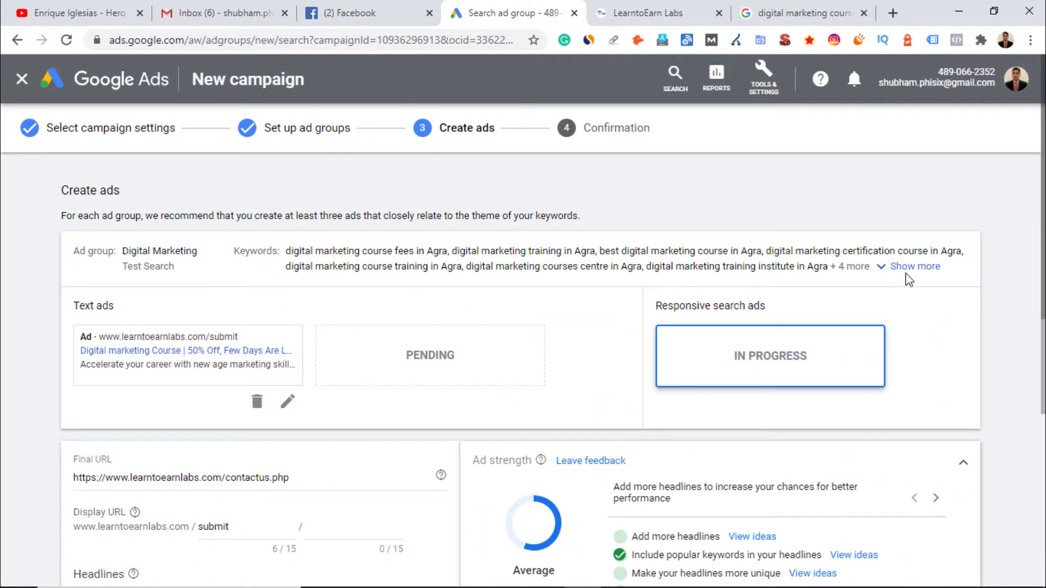
click(907, 271)
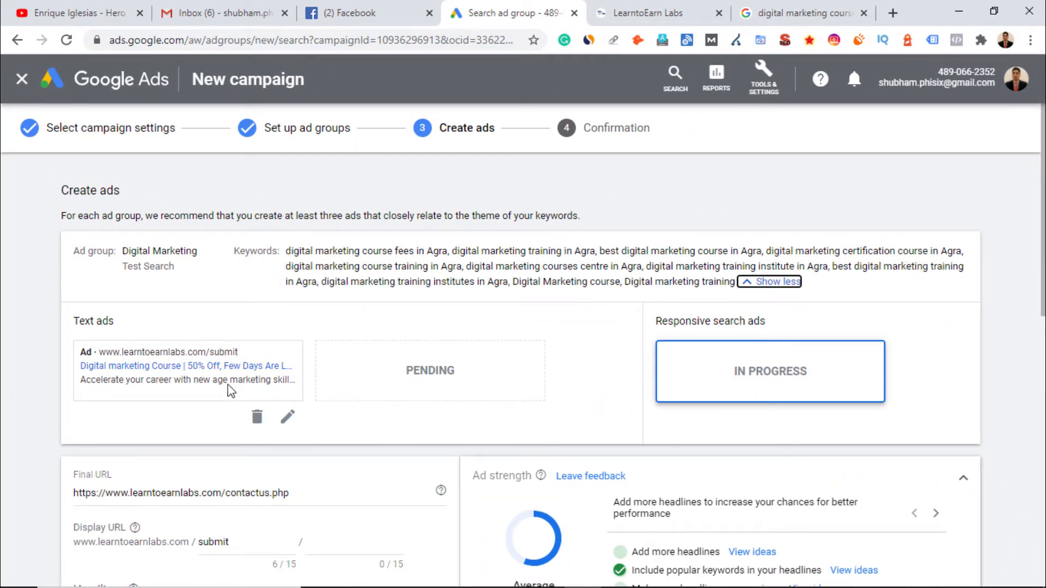
scroll(222, 444, down, 5)
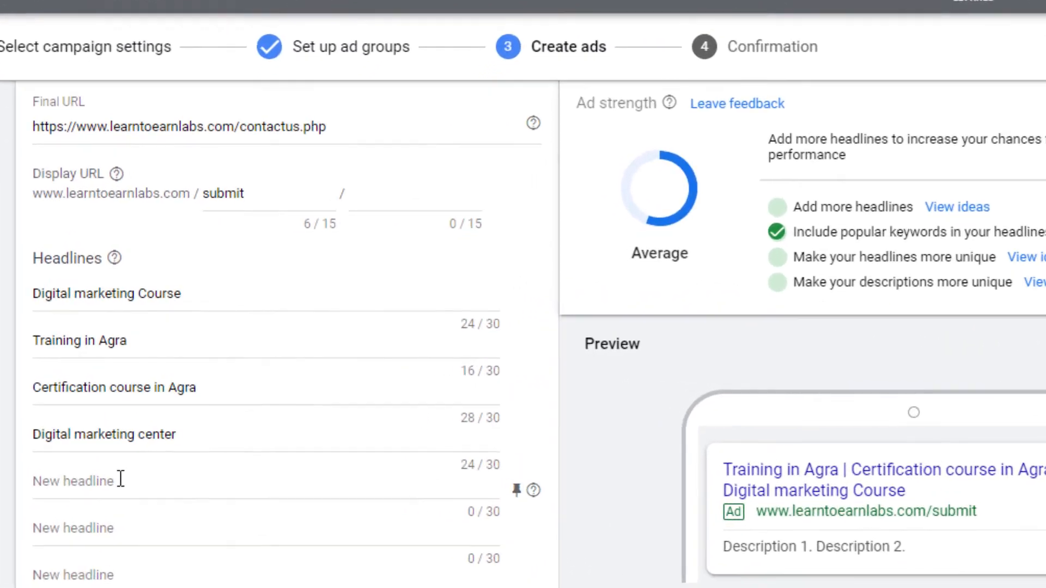
click(135, 450)
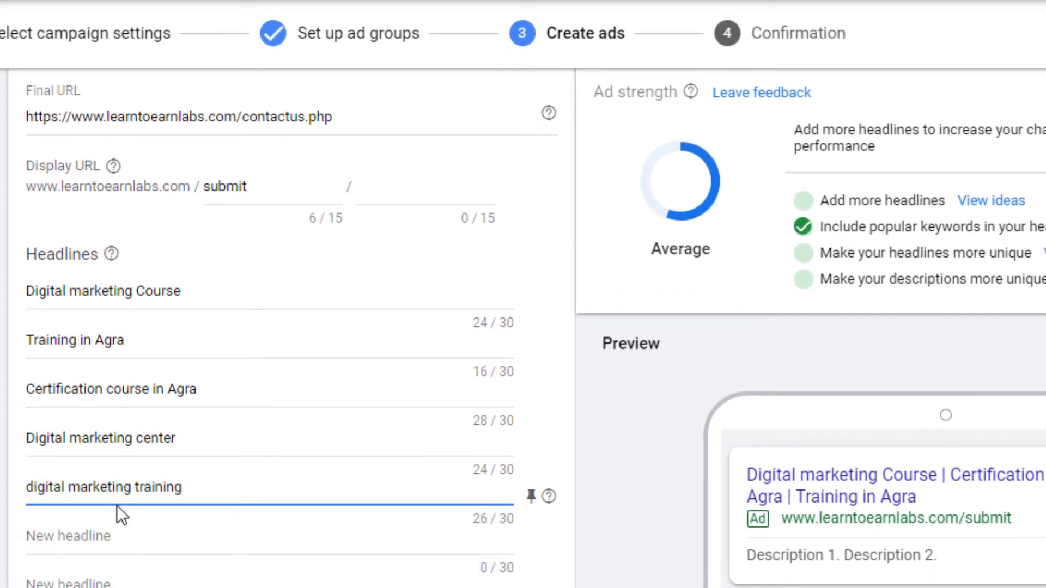
- Use the suggested "LearntoEarn Labs" as the sixth headline and extend it to "LearntoEarn Labs Agra"
scroll(610, 265, up, 8)
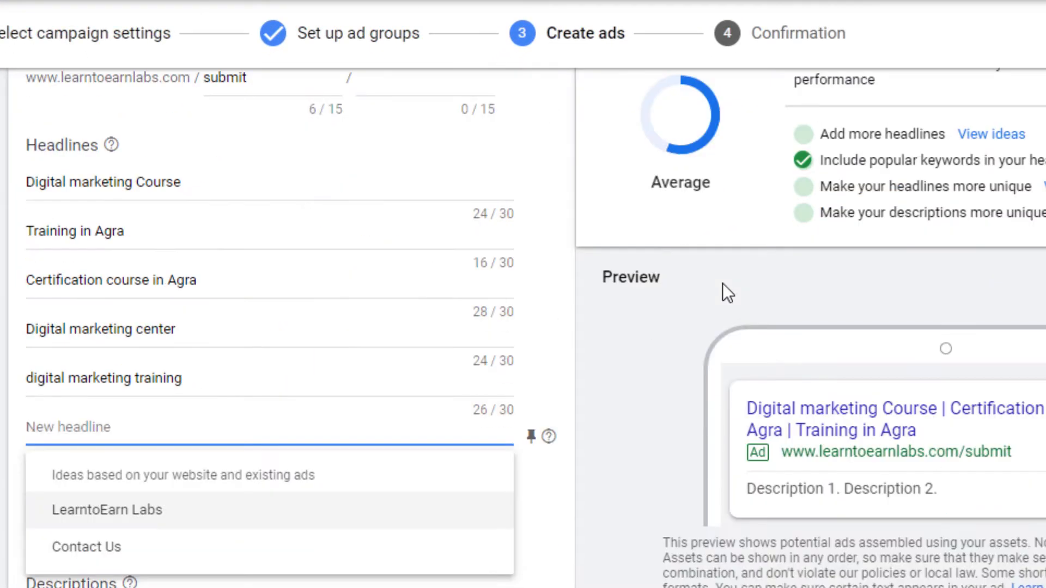
click(137, 510)
click(175, 435)
text(Agra)
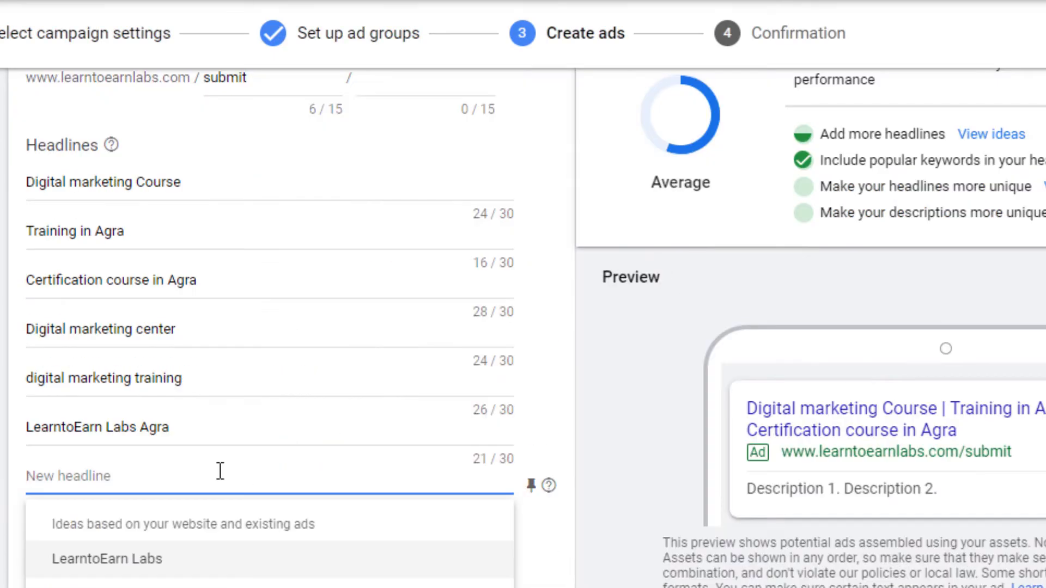
- Enter "50% off on the Course" as the seventh headline and extend the suggested "Contact Us" to "Contact Us Now" as the eighth
text(50)
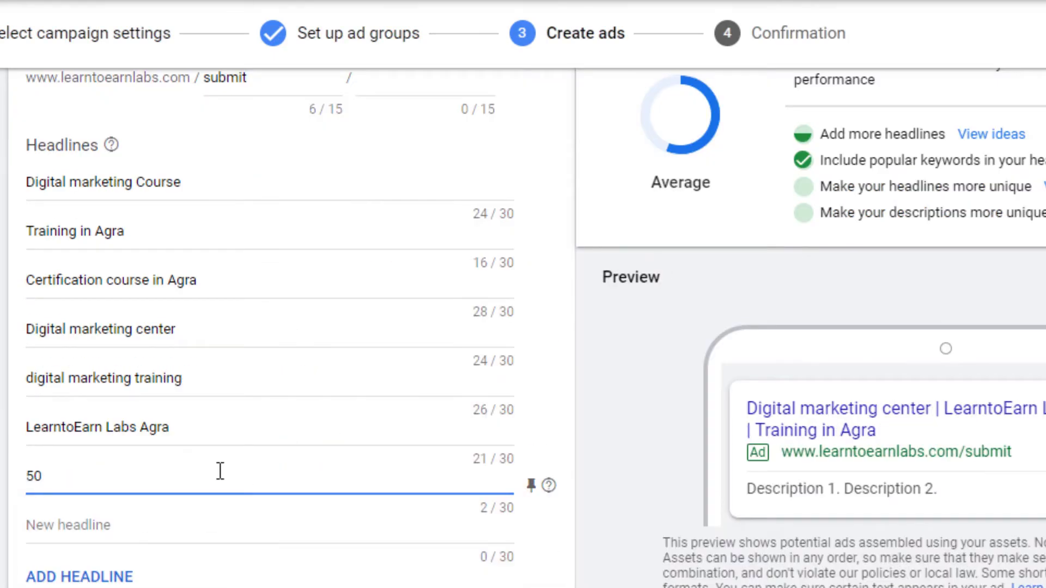
text(% off on the Course)
click(205, 529)
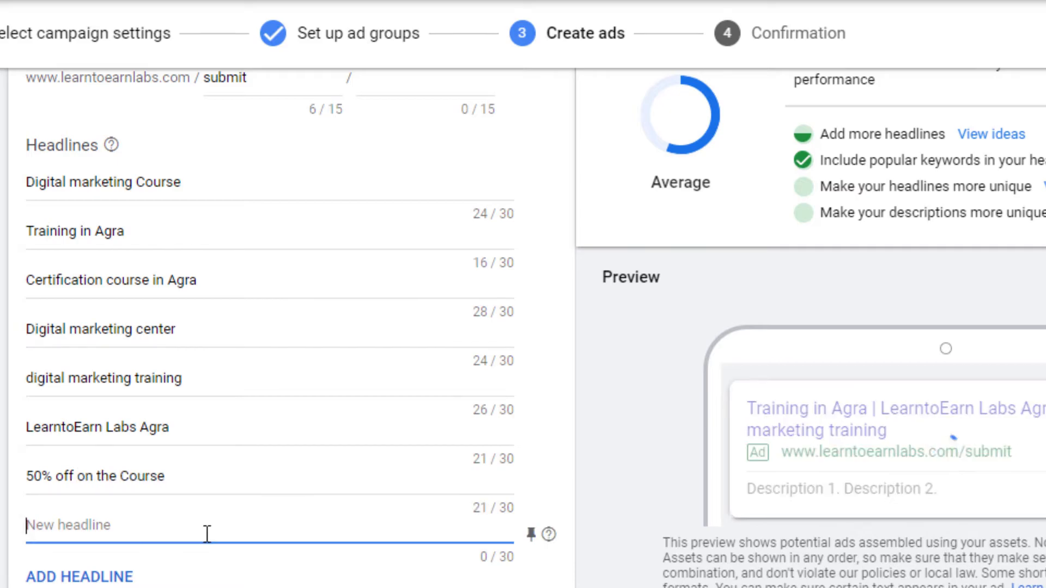
click(140, 537)
text(Now)
- Add "Enroll now" and "Online Certification" as the ninth and tenth headlines
click(158, 469)
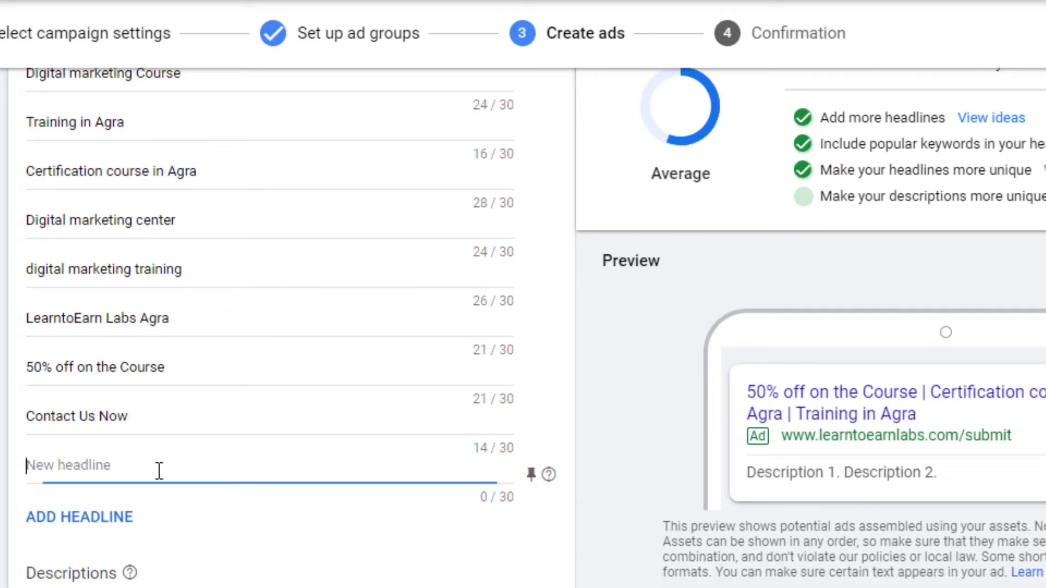
text(Enroll now)
click(109, 514)
text(Online Certification)
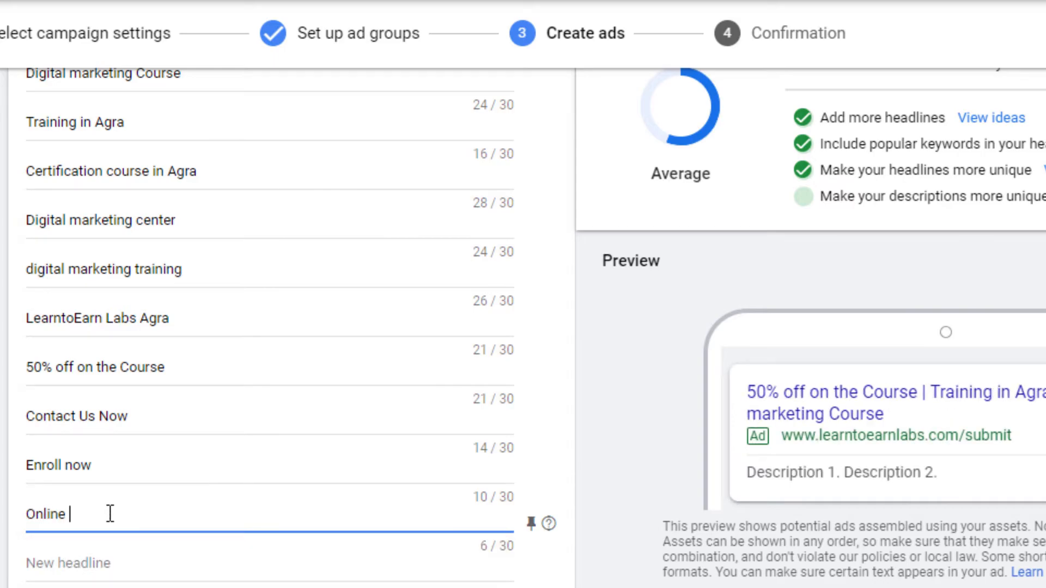
click(637, 377)
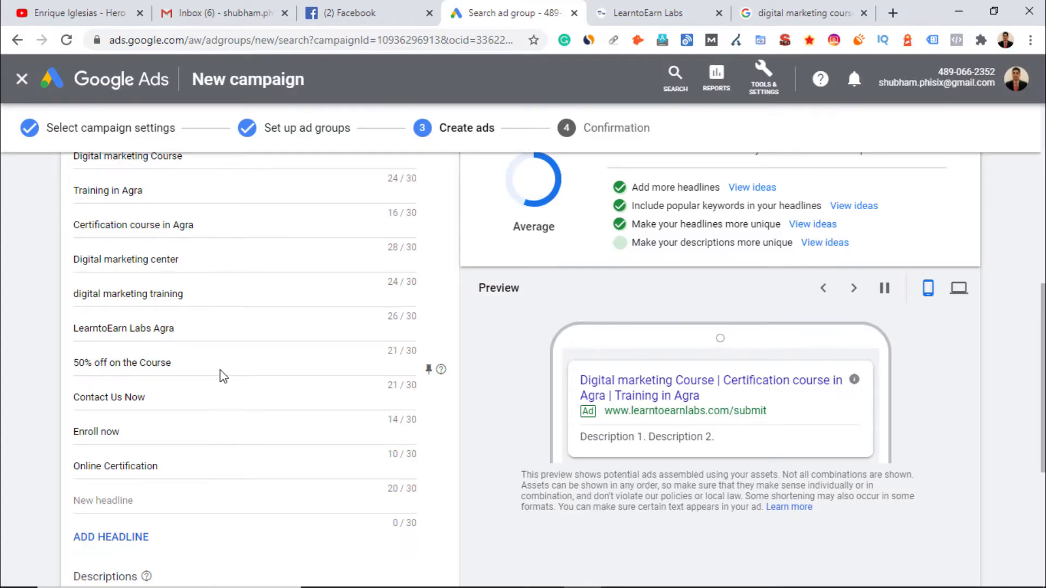
- Review the responsive ad's list of headlines from "Digital marketing Course" through "Online Certification"
scroll(237, 383, up, 2)
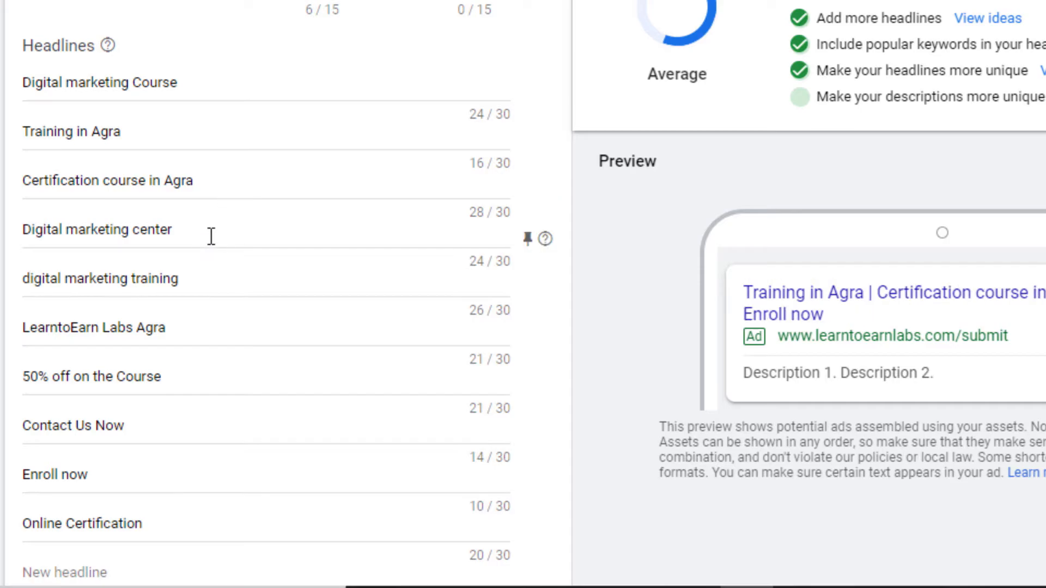
scroll(215, 274, down, 2)
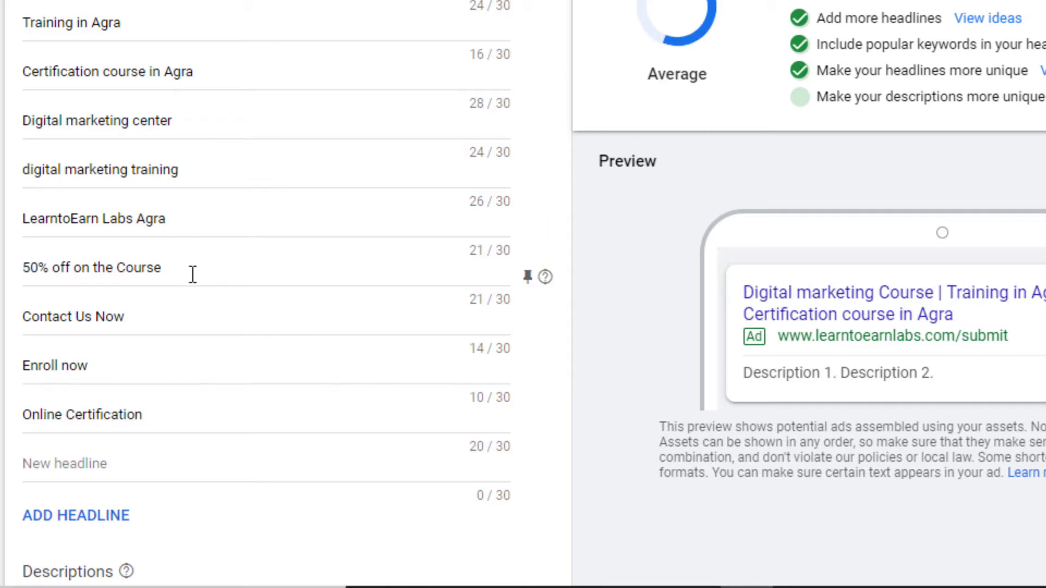
click(169, 312)
scroll(163, 305, down, 2)
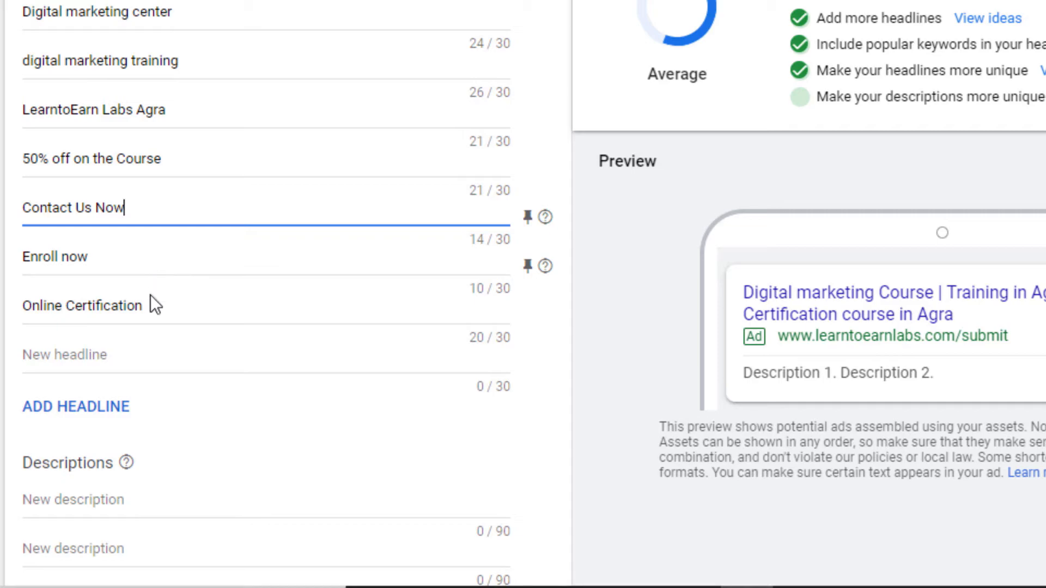
click(153, 306)
click(71, 258)
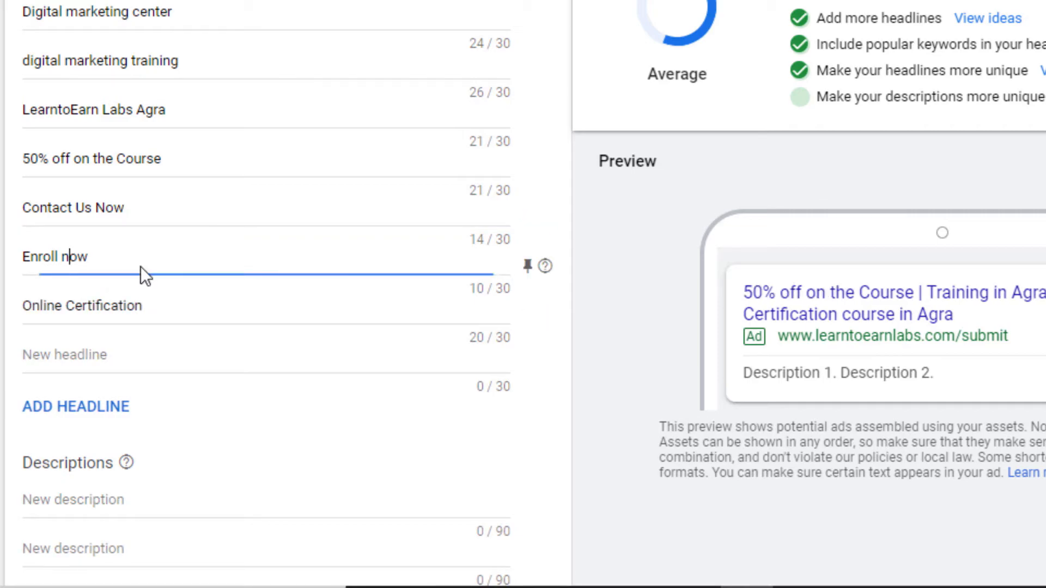
- Capitalise the ninth headline to read "Enroll Now" and look over the headline list
key(BackSpace)
text(N)
scroll(382, 207, up, 2)
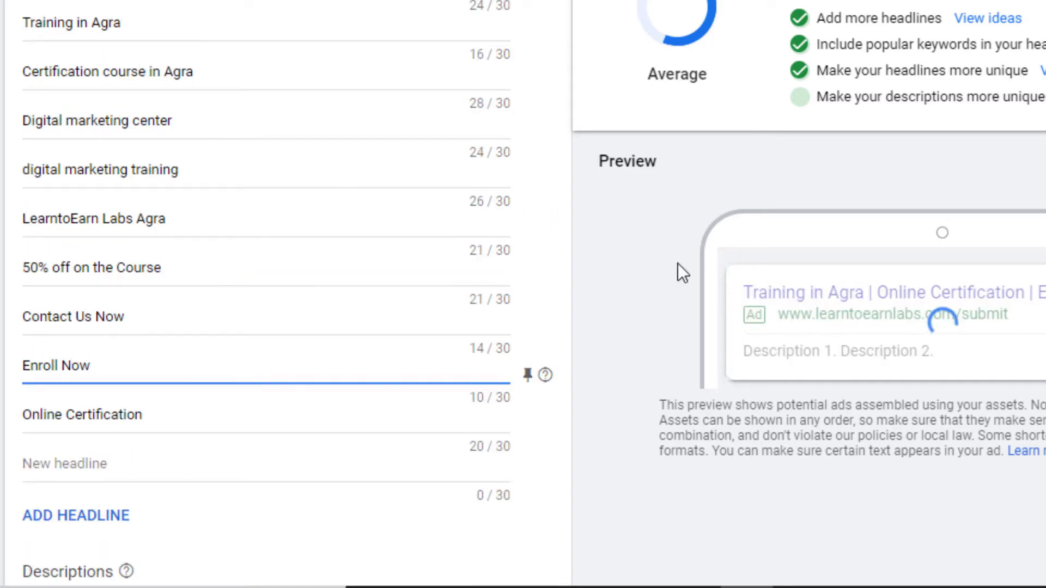
scroll(799, 143, up, 2)
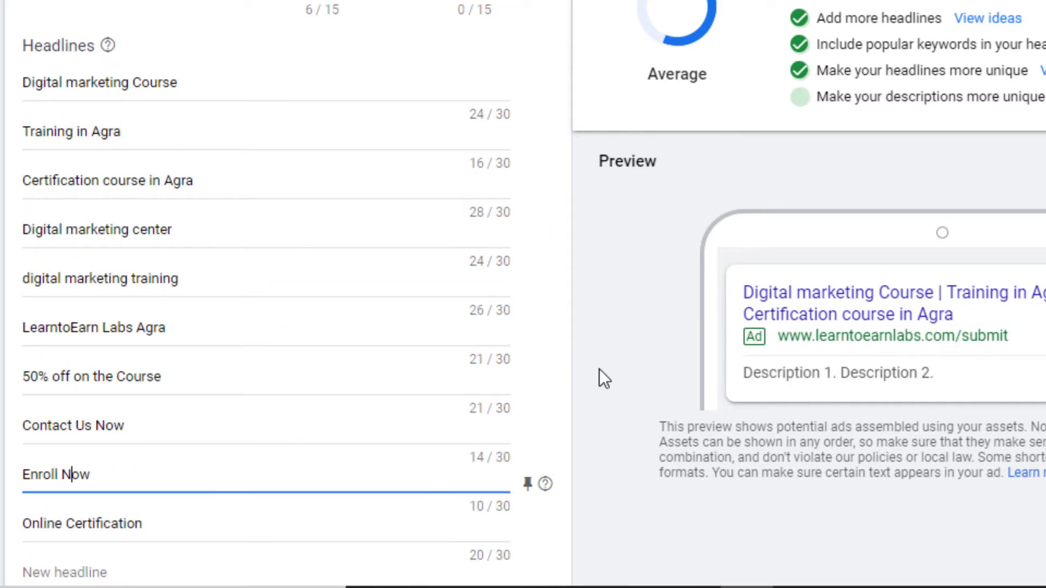
scroll(599, 368, down, 7)
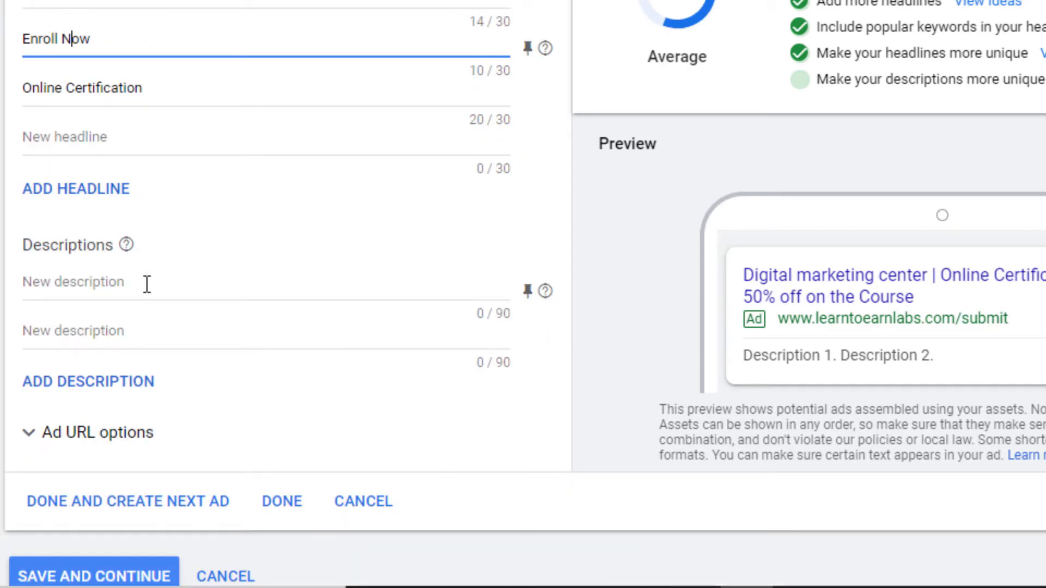
scroll(584, 237, up, 4)
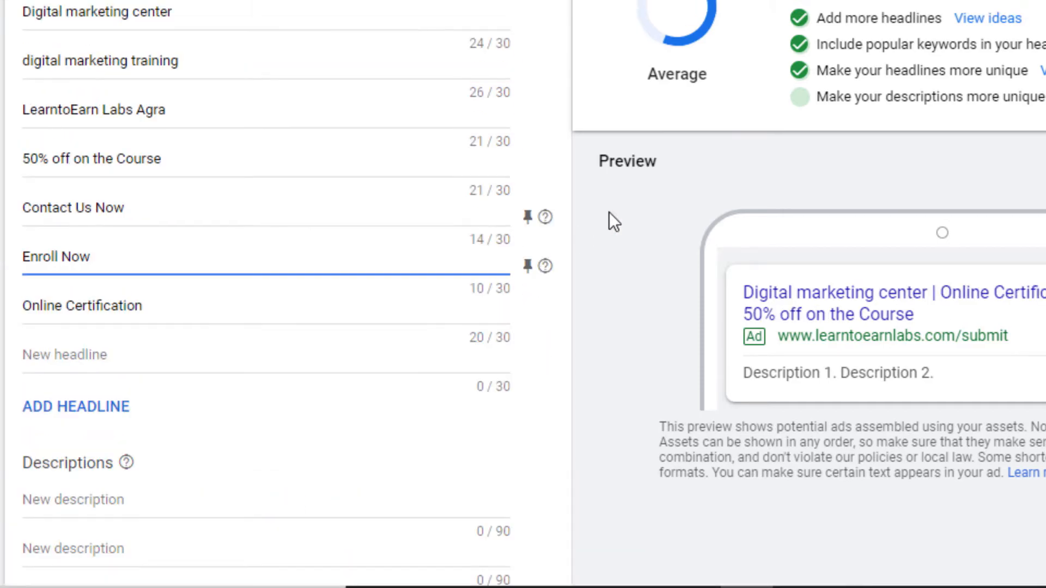
scroll(883, 207, up, 7)
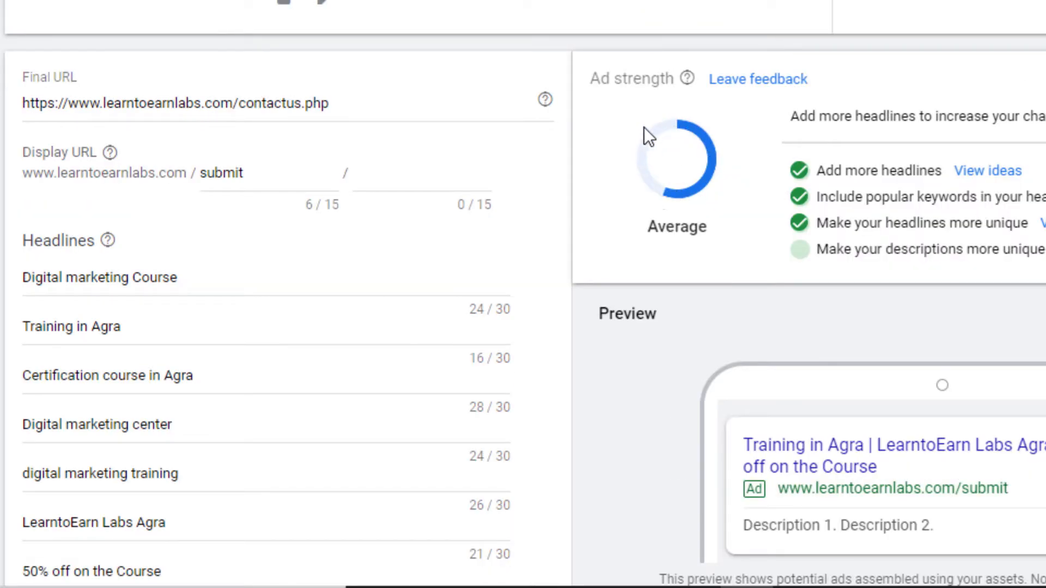
- Enter "Learn digital marketing by practical experience. 100 % Job Assurance." as the responsive ad's first description
scroll(644, 133, down, 12)
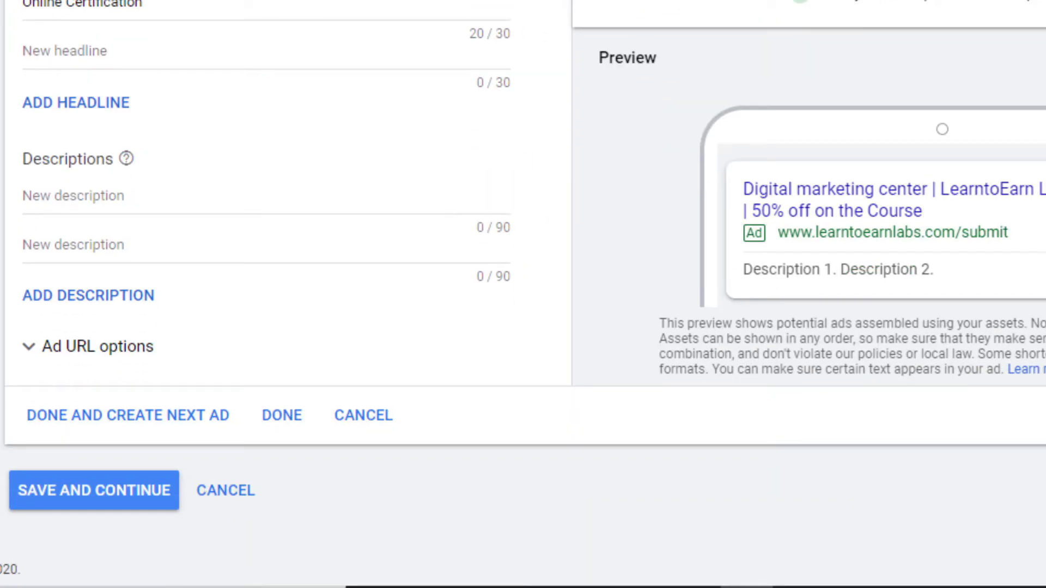
click(243, 204)
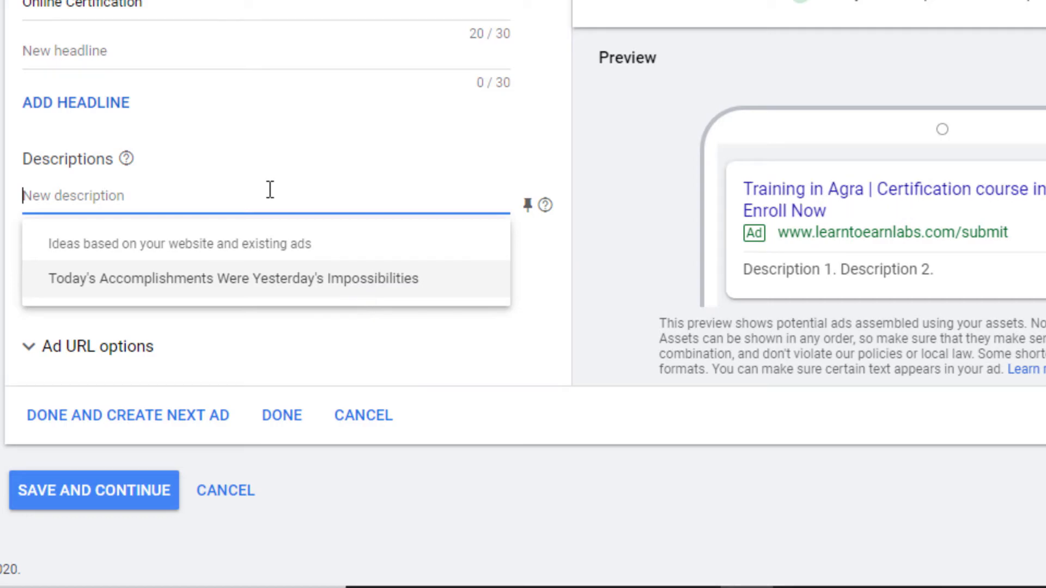
text(L)
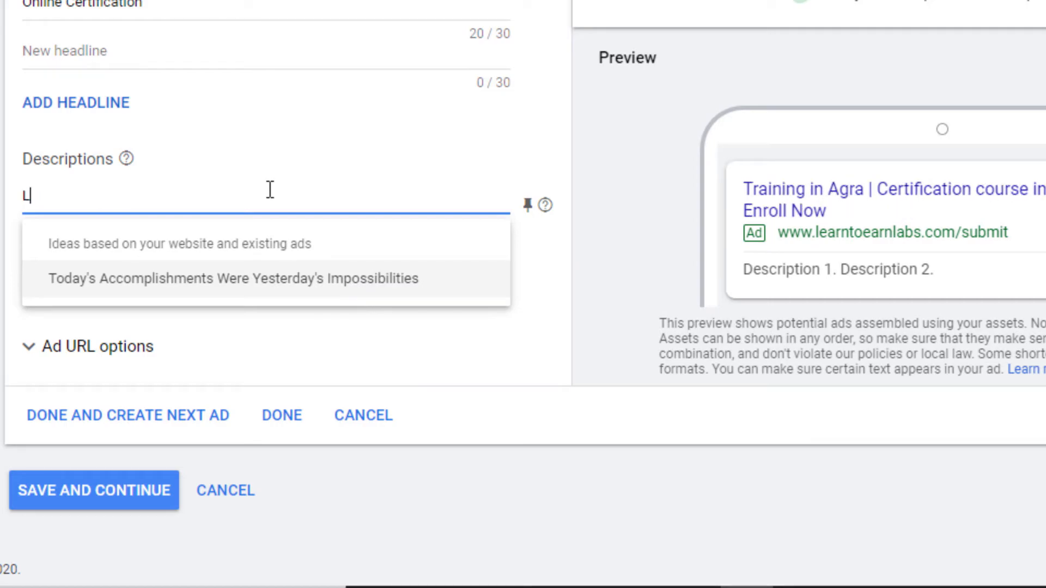
text(earn digital marketing by practical)
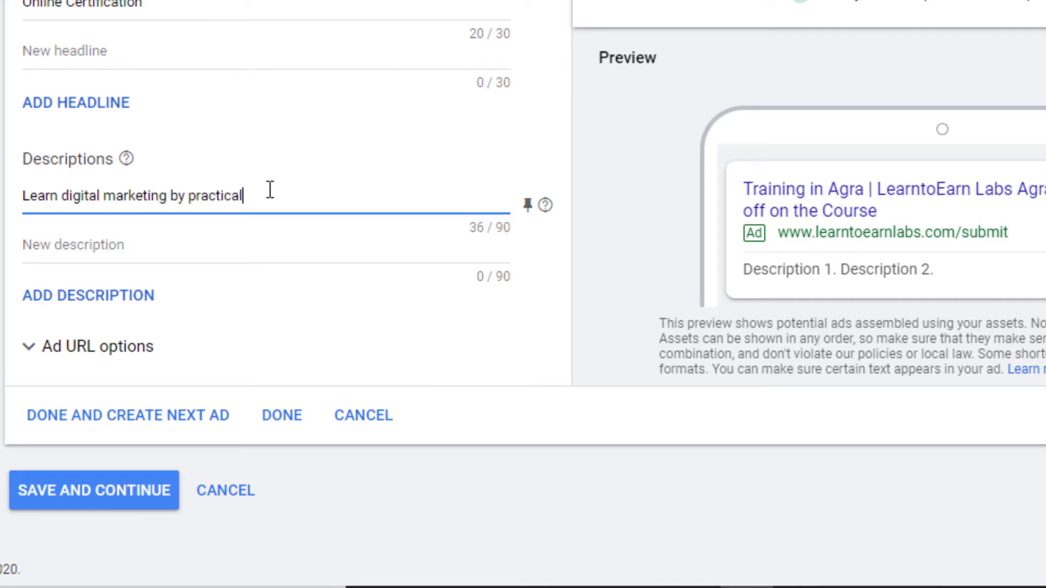
text( experience. 100 % Job Assurance.)
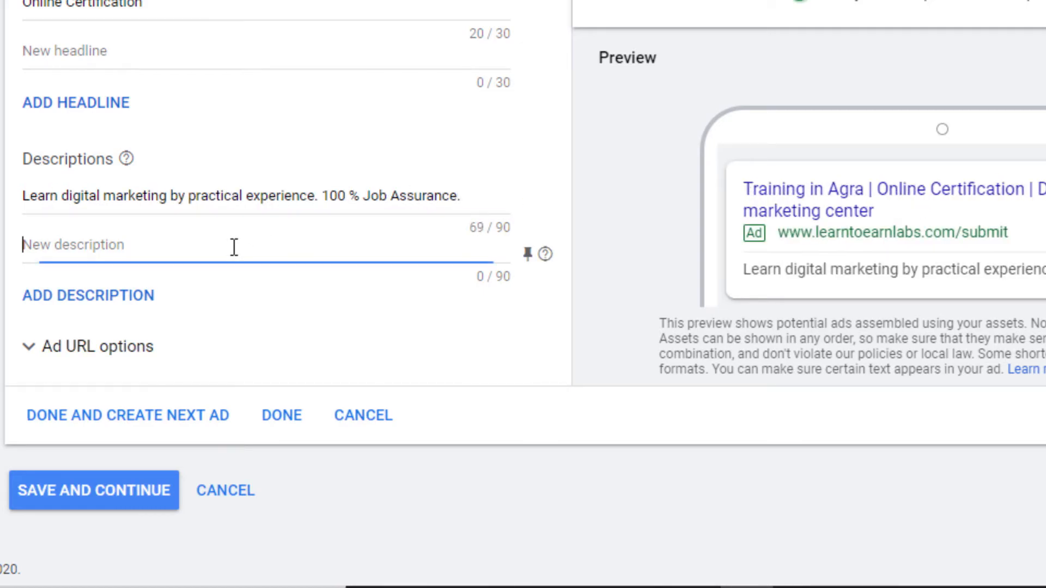
click(234, 246)
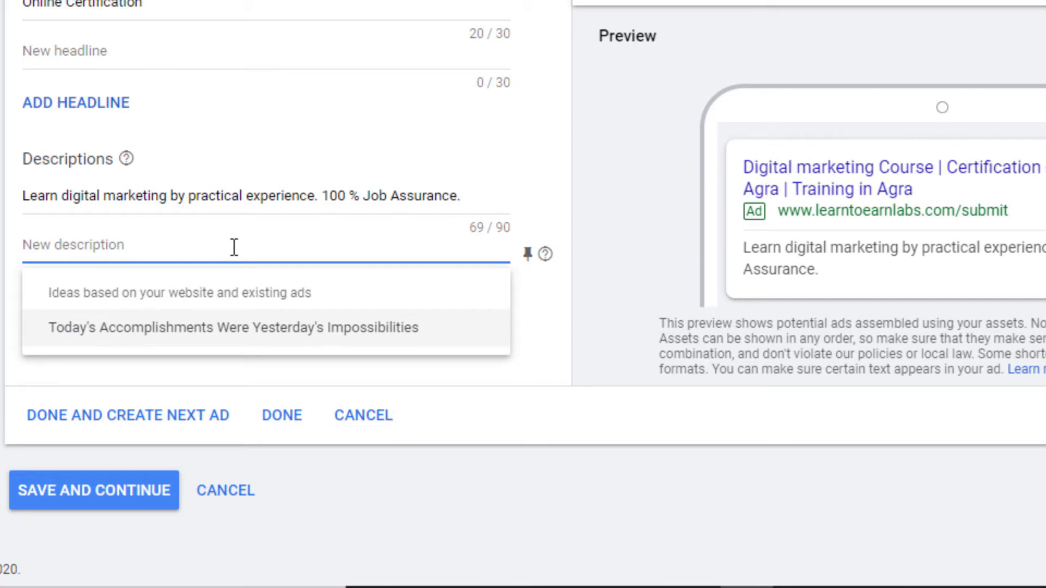
click(233, 330)
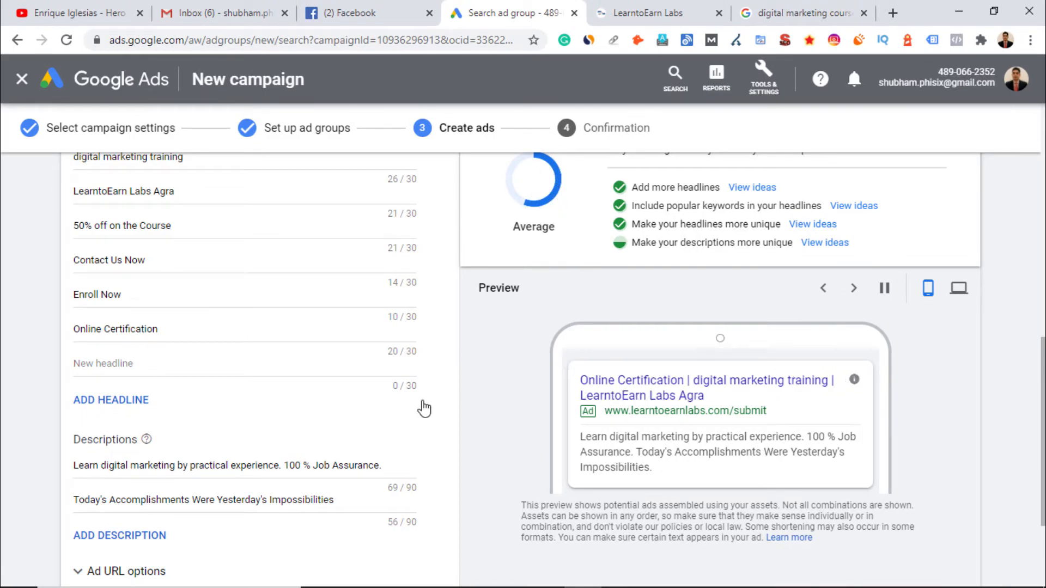
drag(343, 499, 17, 513)
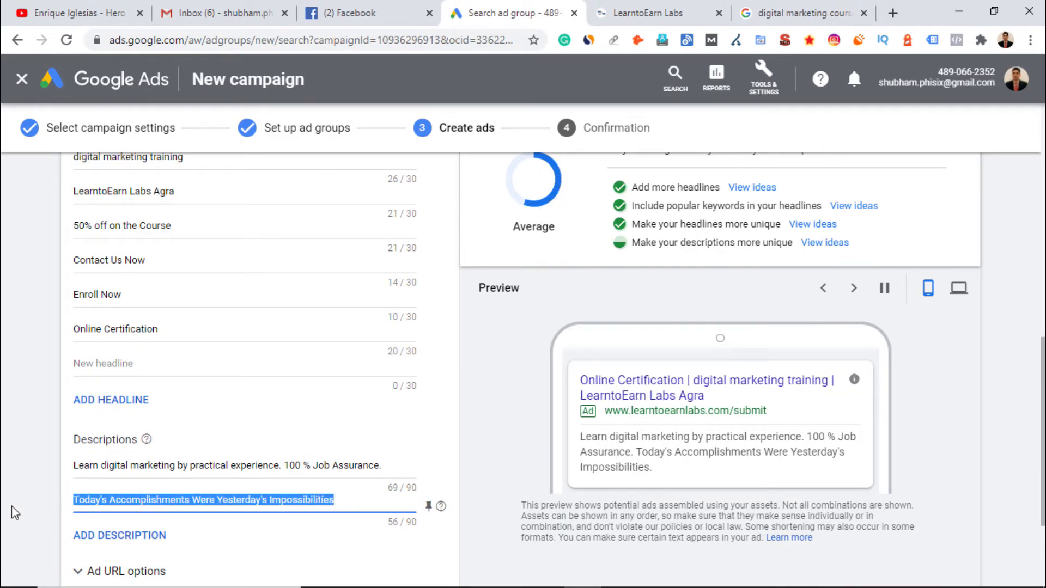
key(BackSpace)
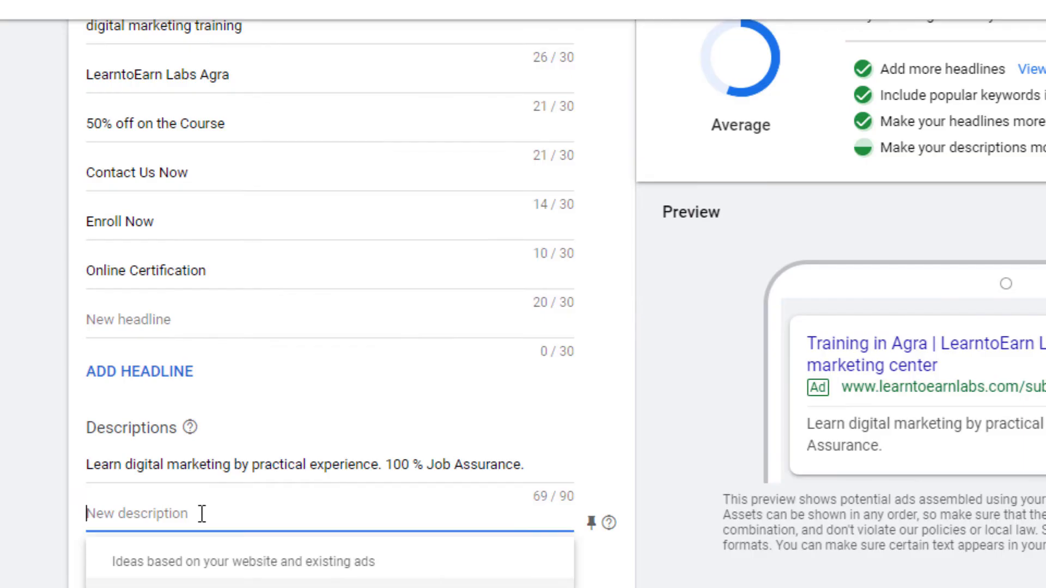
- Enter "Best training institute in Agra. Get your Certificate online for the SEO" as the second description
text(Best training istitute in A)
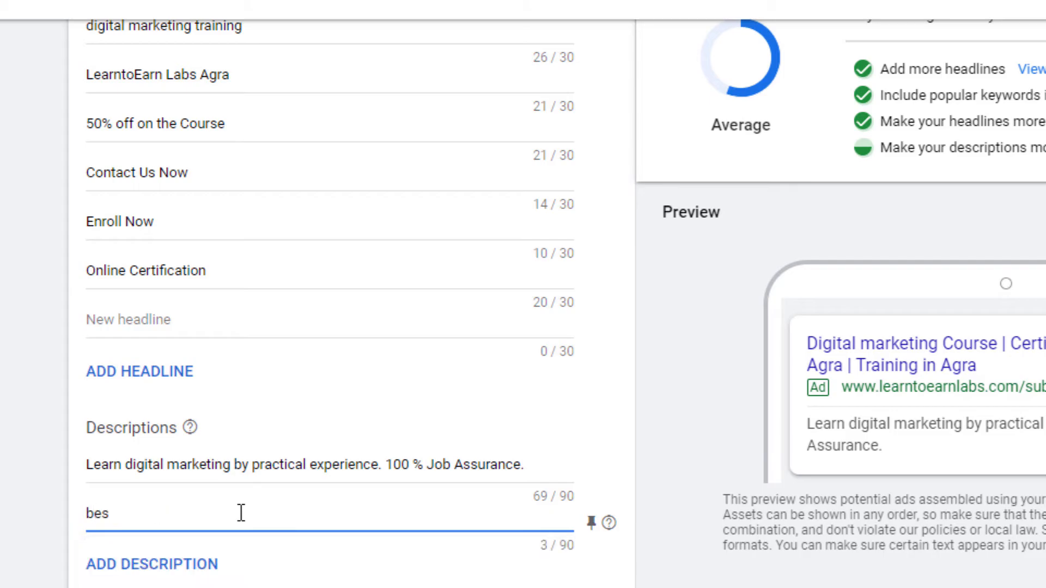
text(gra)
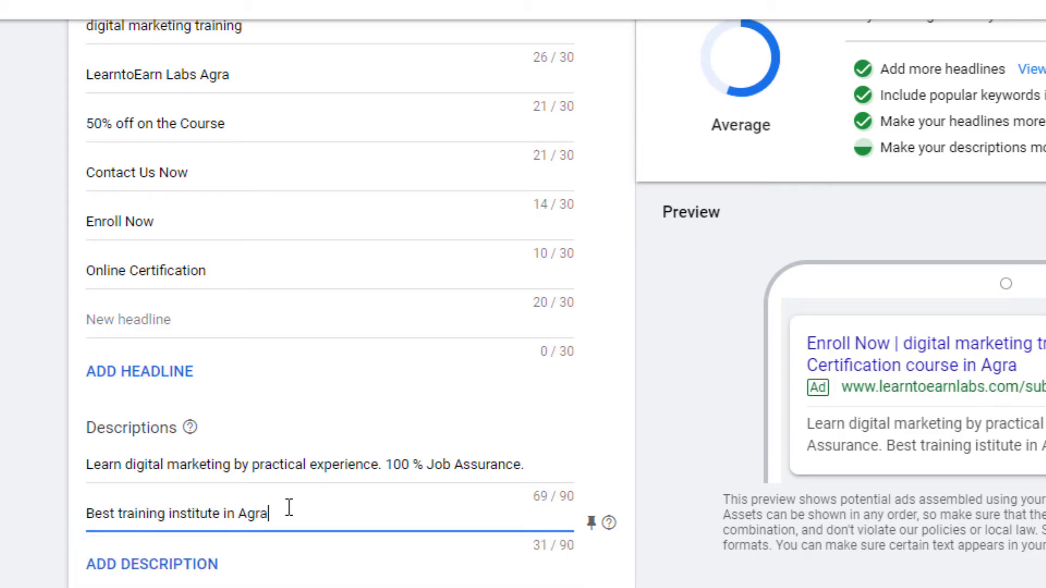
text(. Get your Certificate online for the SEO,)
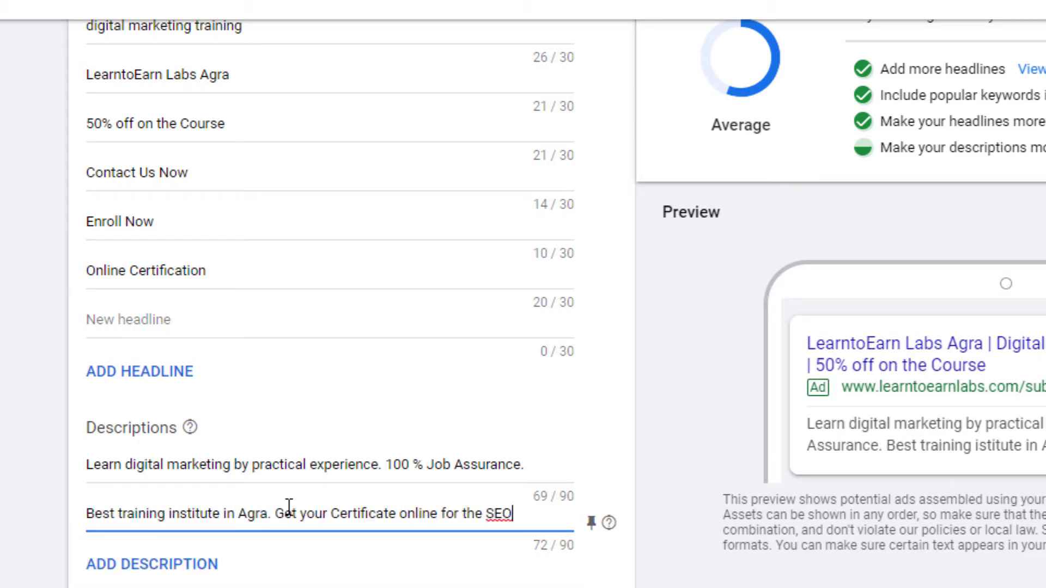
- Reword the end of the second description to "for the Course like SEO & Others"
click(487, 513)
key(BackSpace)
text(cOurse)
key(Left)
key(Left)
key(Left)
key(Left)
key(Left)
key(BackSpace)
key(Delete)
key(Delete)
key(Delete)
key(Delete)
key(Delete)
text(Course like)
key(End)
key(BackSpace)
text(& Others)
- Shorten the second description so that it ends with "Get your Certificate online for the Course."
key(BackSpace)
key(BackSpace)
key(BackSpace)
key(BackSpace)
key(BackSpace)
key(BackSpace)
key(BackSpace)
key(BackSpace)
key(BackSpace)
key(BackSpace)
key(BackSpace)
key(BackSpace)
key(BackSpace)
key(BackSpace)
key(BackSpace)
key(BackSpace)
key(BackSpace)
key(BackSpace)
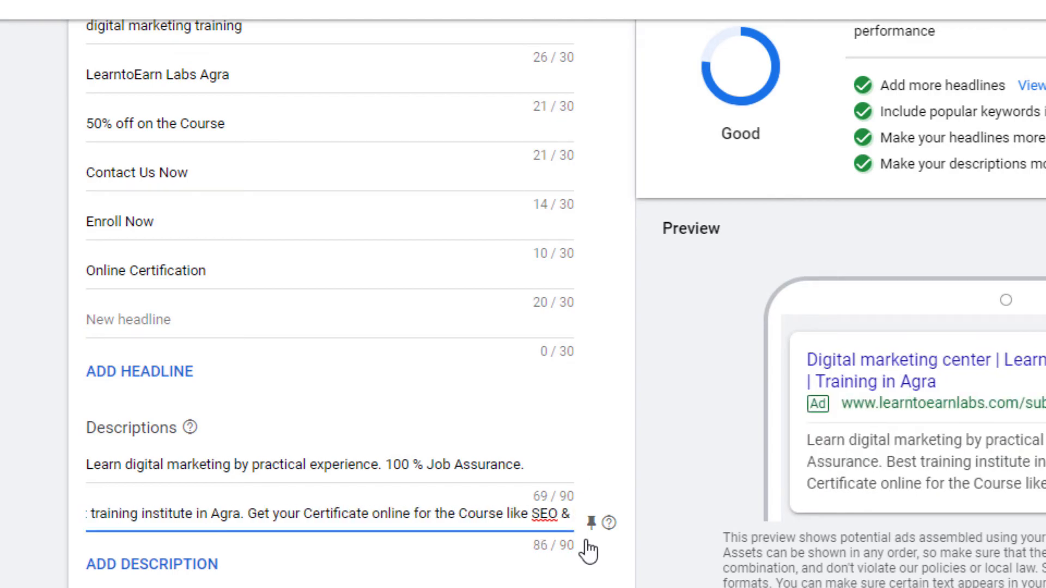
text(.)
click(725, 293)
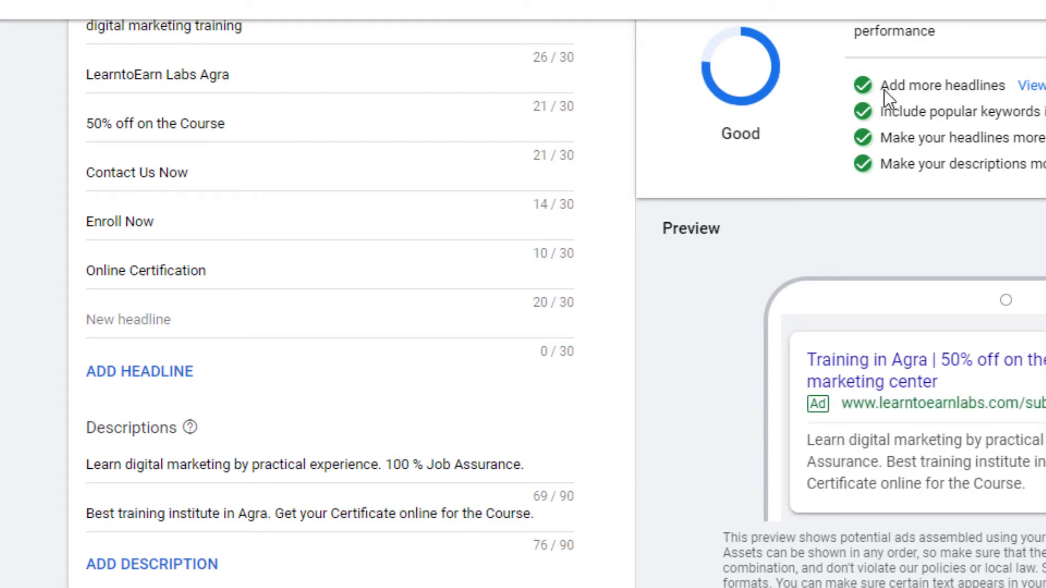
- Review the responsive ad's strength rating, URLs, headlines, descriptions and mobile preview
scroll(871, 97, up, 10)
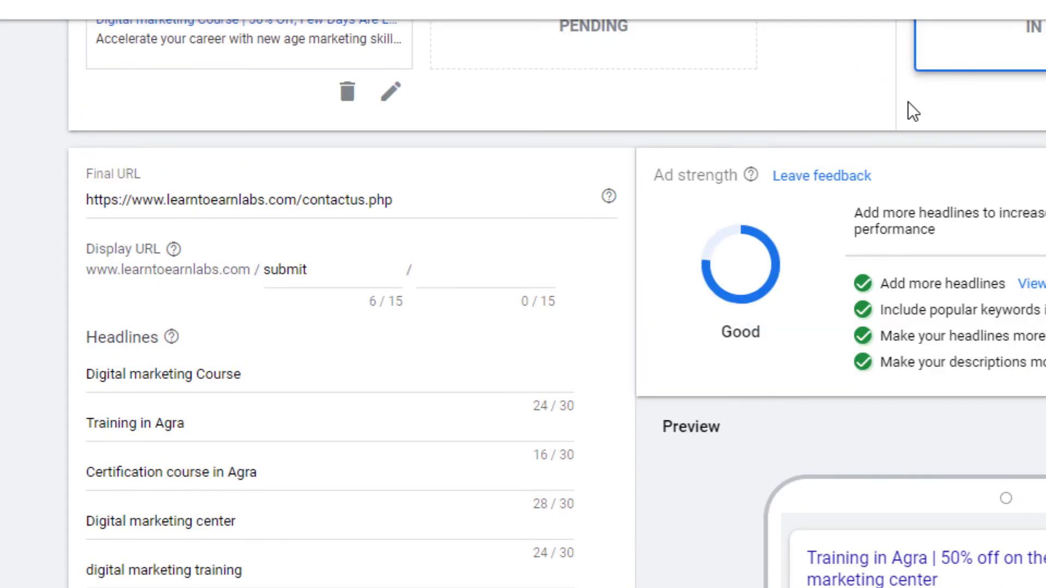
scroll(766, 355, up, 1)
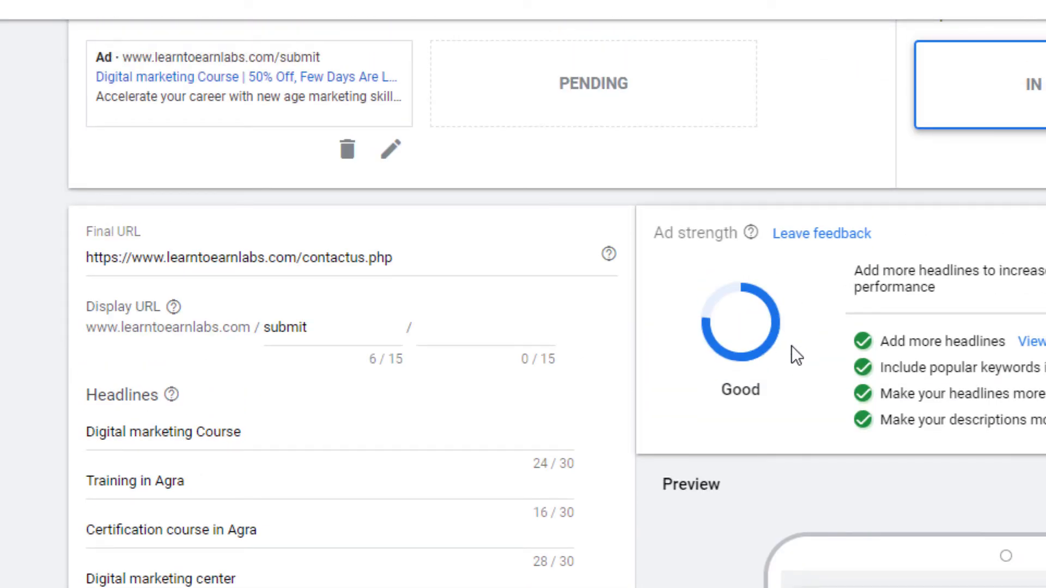
scroll(554, 358, down, 14)
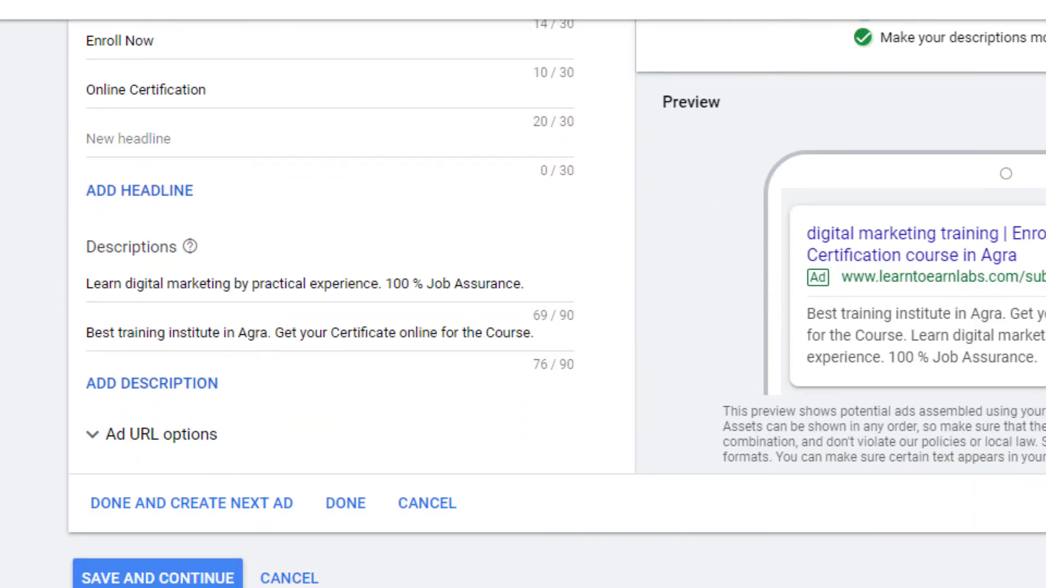
scroll(553, 358, up, 4)
scroll(587, 305, up, 4)
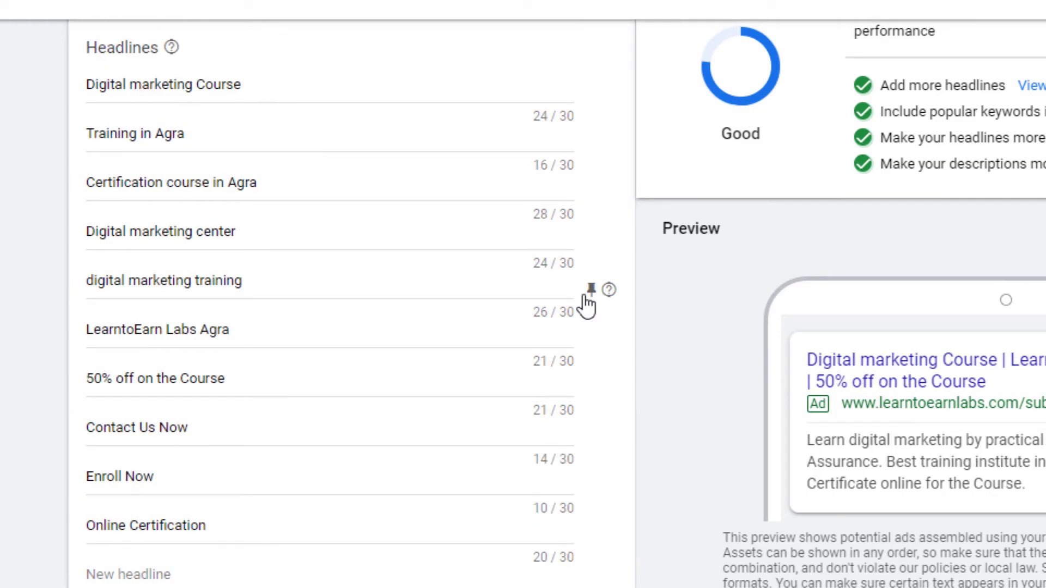
scroll(587, 305, up, 8)
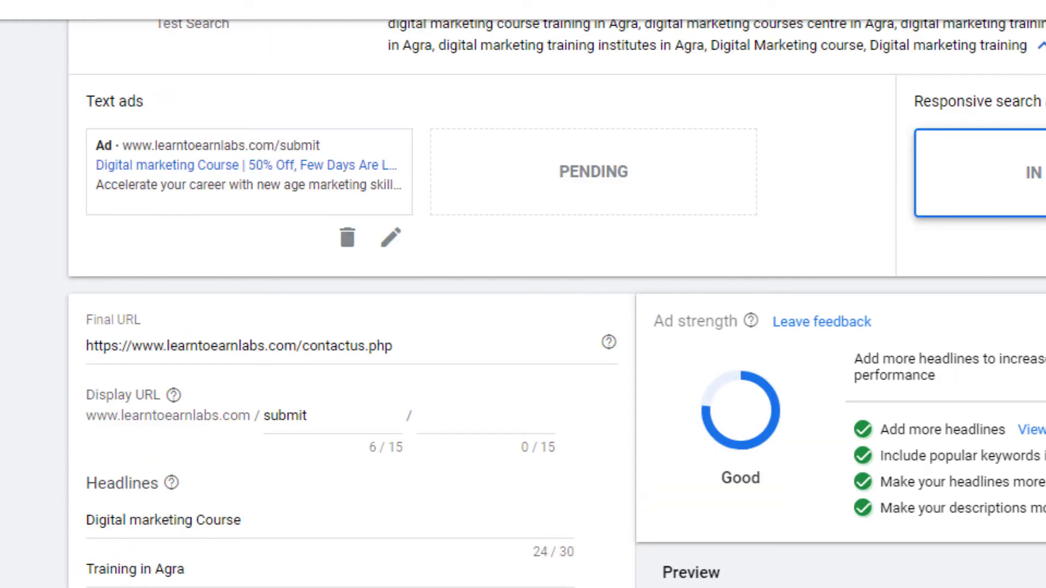
scroll(523, 305, down, 4)
scroll(523, 305, up, 2)
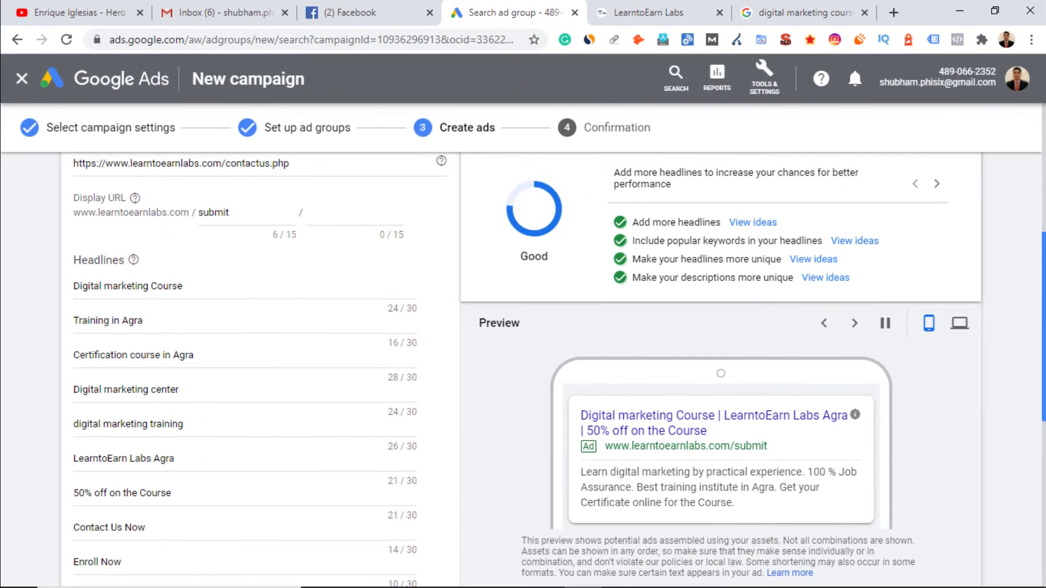
scroll(495, 352, down, 2)
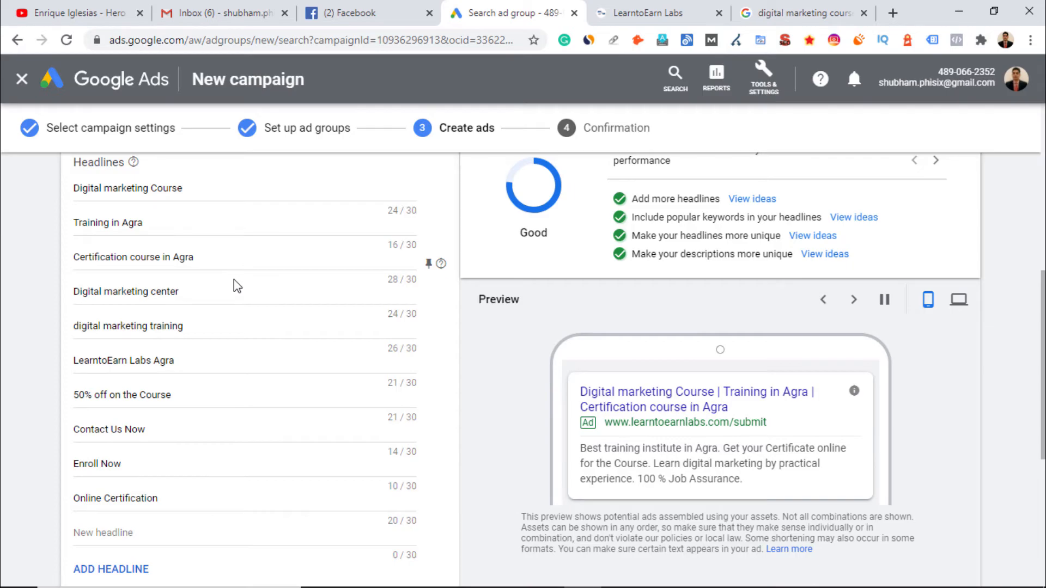
scroll(234, 280, down, 5)
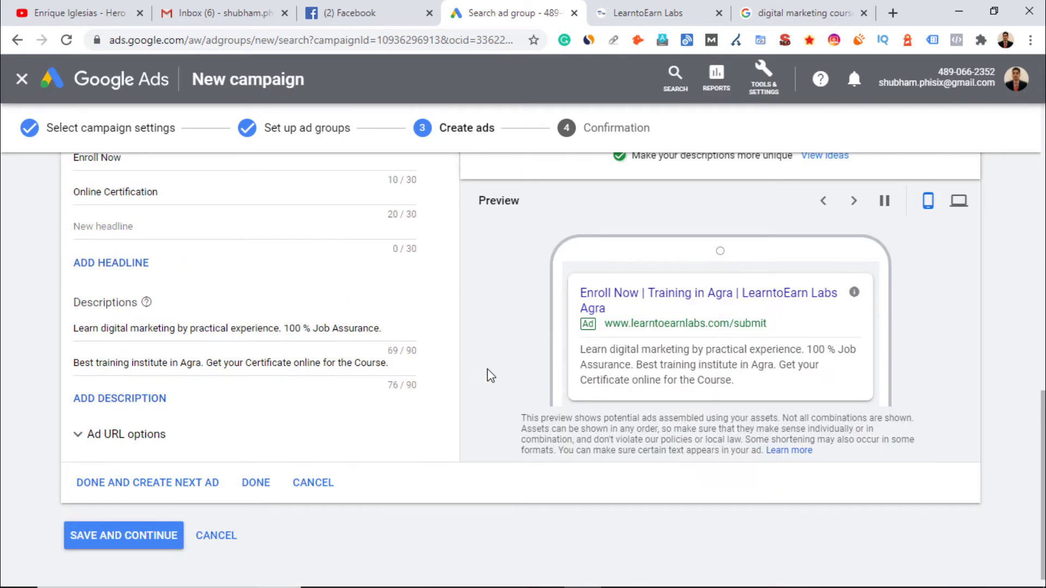
scroll(517, 362, up, 6)
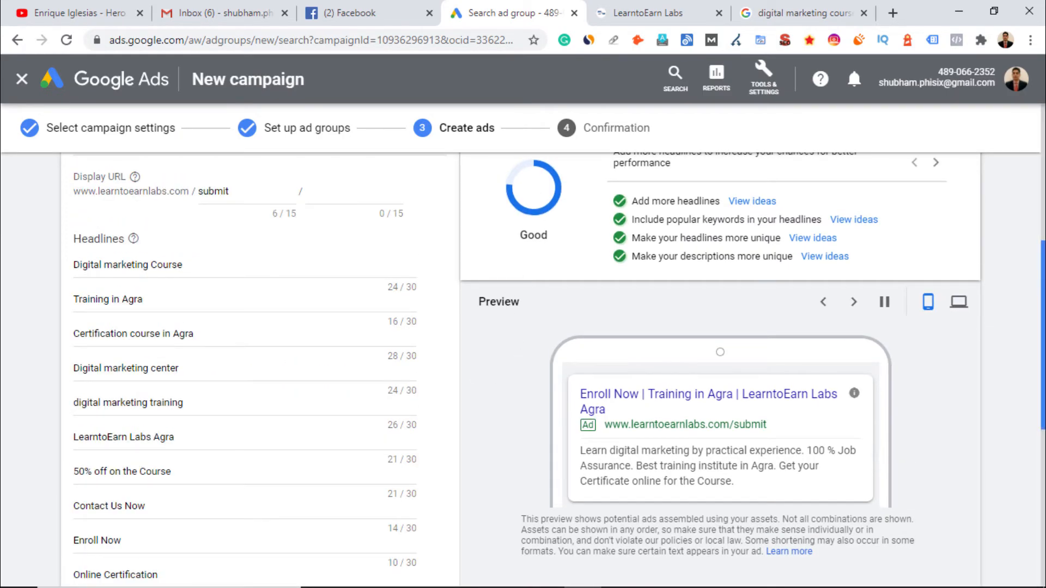
scroll(493, 369, up, 3)
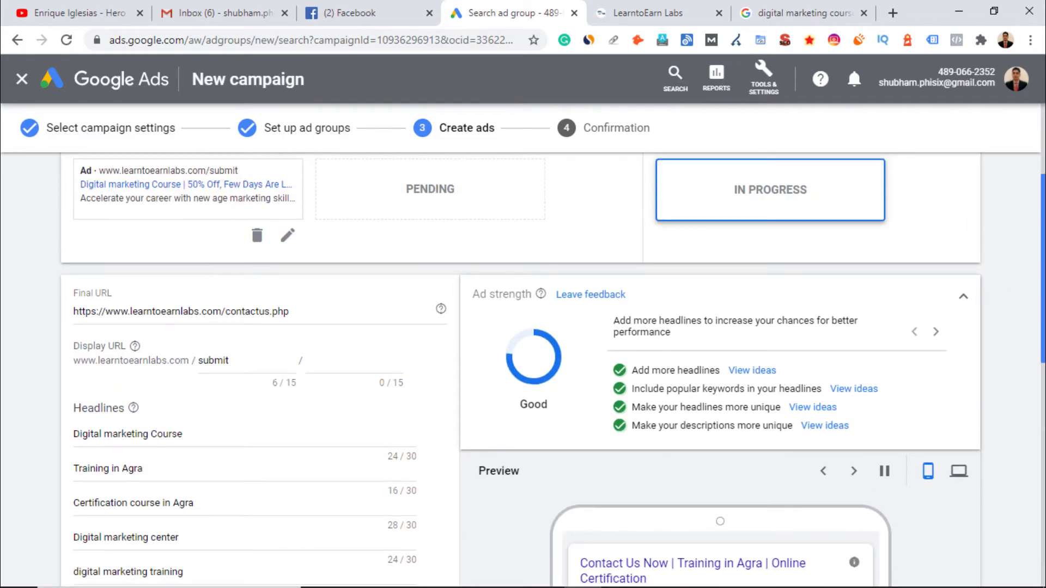
- Switch the responsive ad's preview from mobile to desktop
scroll(635, 367, down, 3)
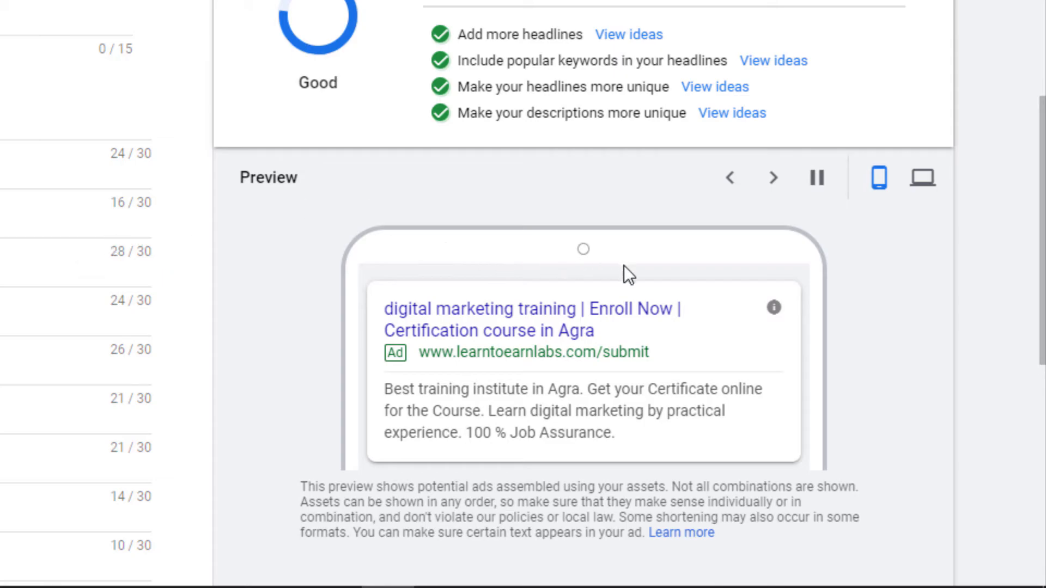
click(923, 181)
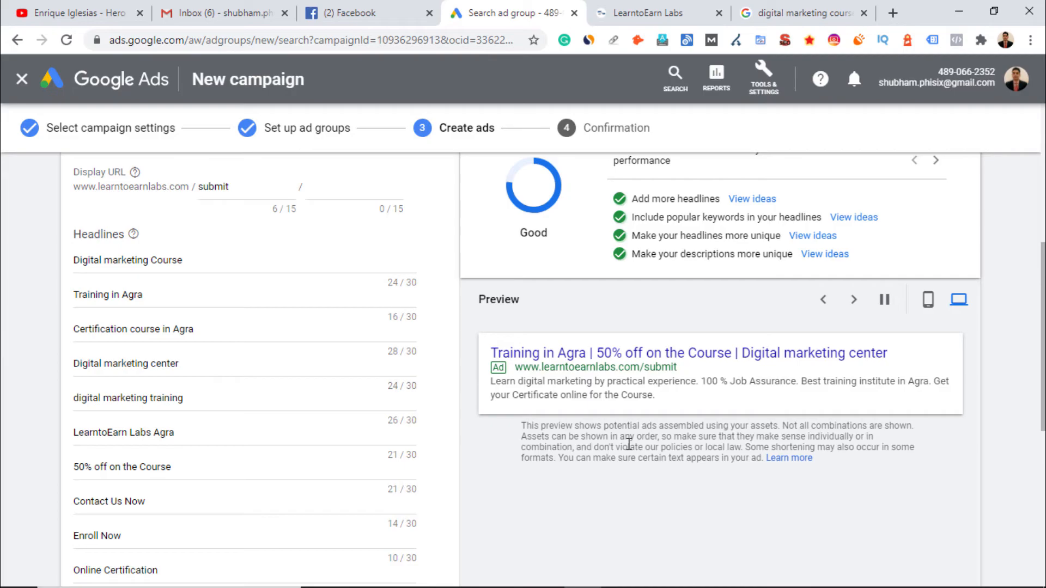
- Finish the responsive search ad and save the ads to continue to the campaign confirmation
scroll(630, 444, down, 7)
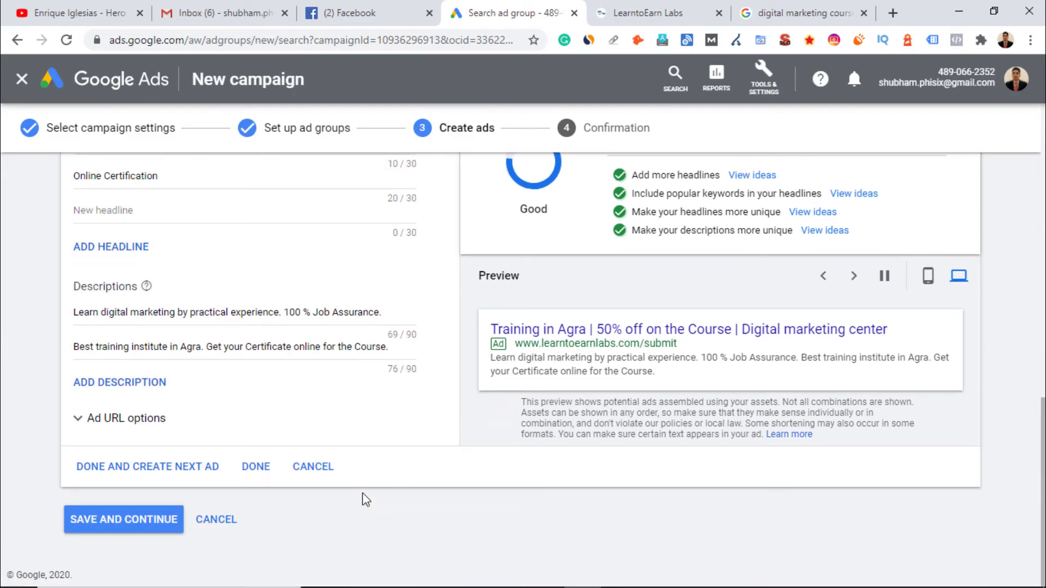
click(256, 465)
click(145, 479)
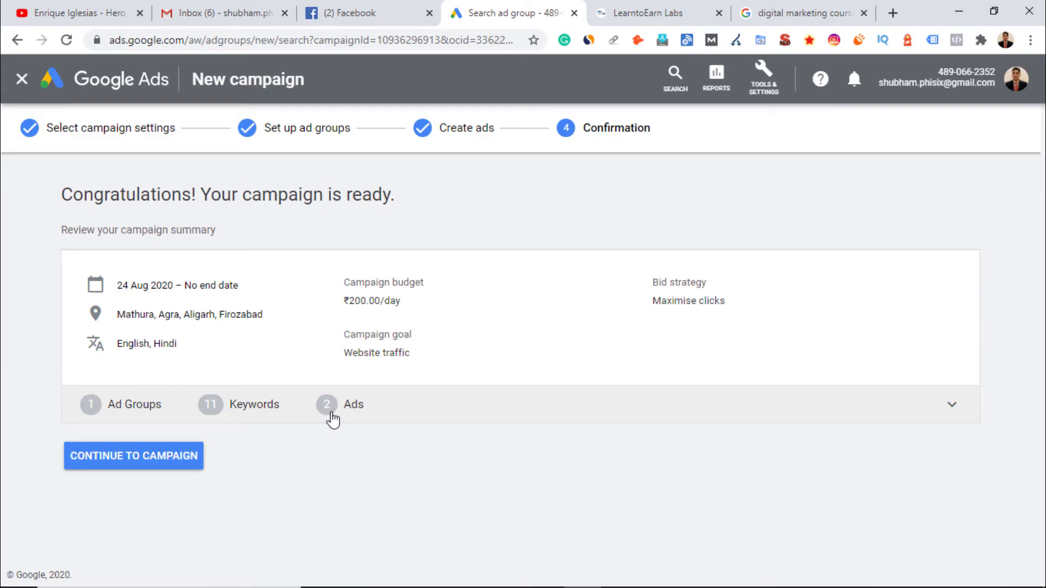
- Expand the ad group details in the campaign summary, and open the Ad Preview and Diagnosis Tool
click(954, 406)
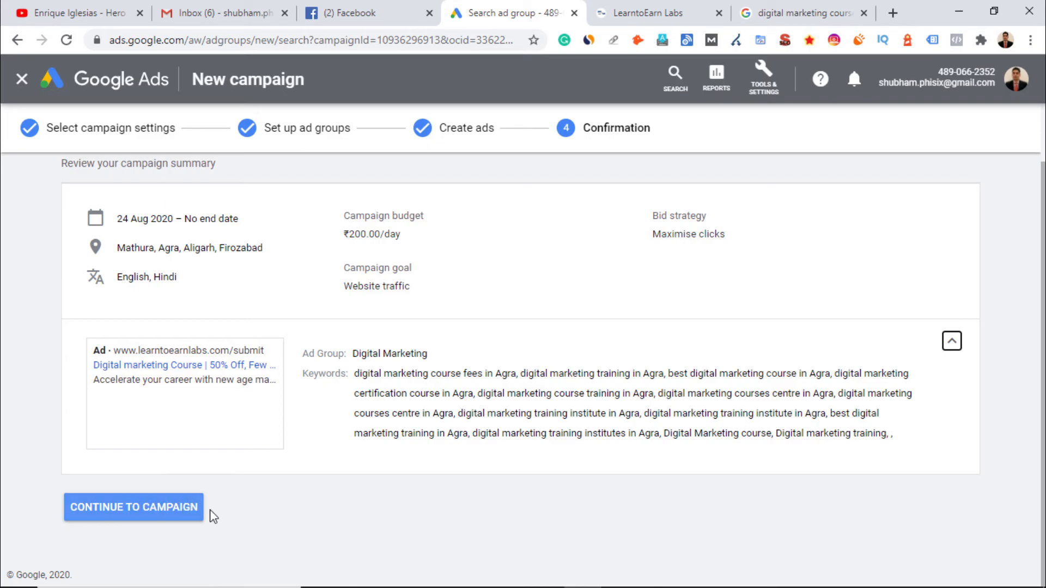
click(766, 85)
click(152, 244)
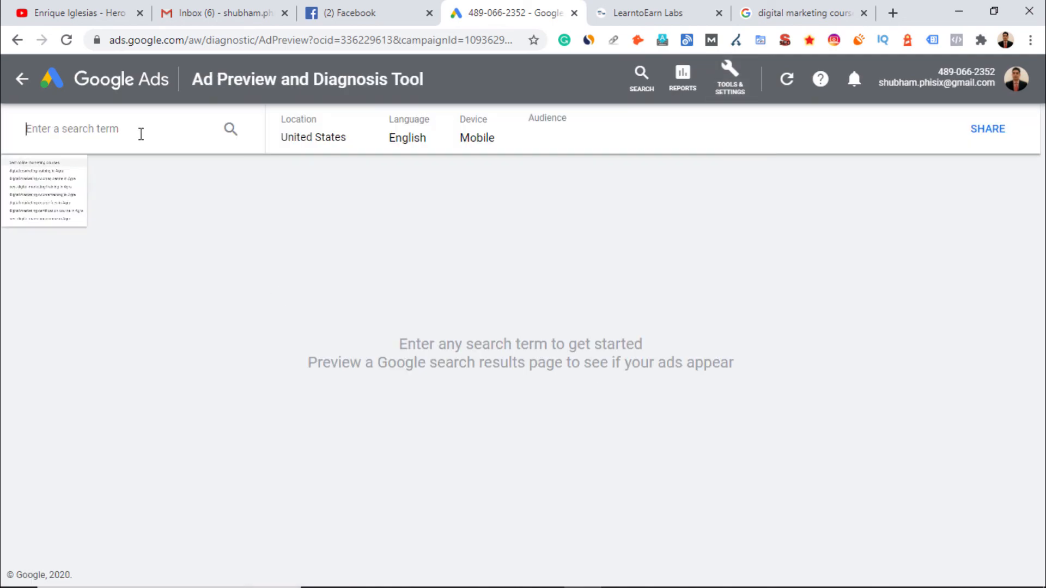
- Preview the mobile search results for the suggested term "best online marketing courses" and examine the ad status and the ads listed
click(140, 132)
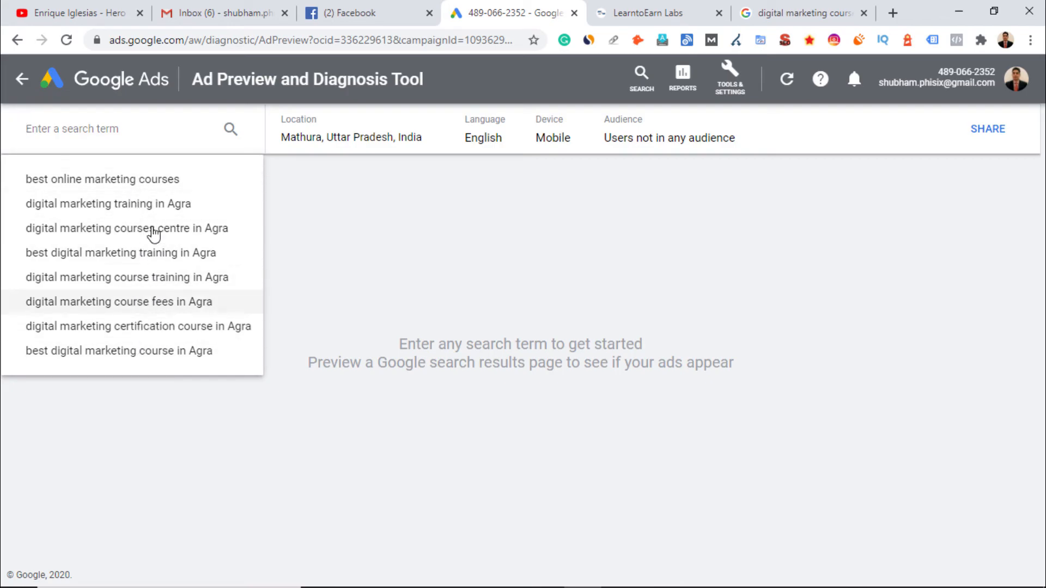
click(146, 181)
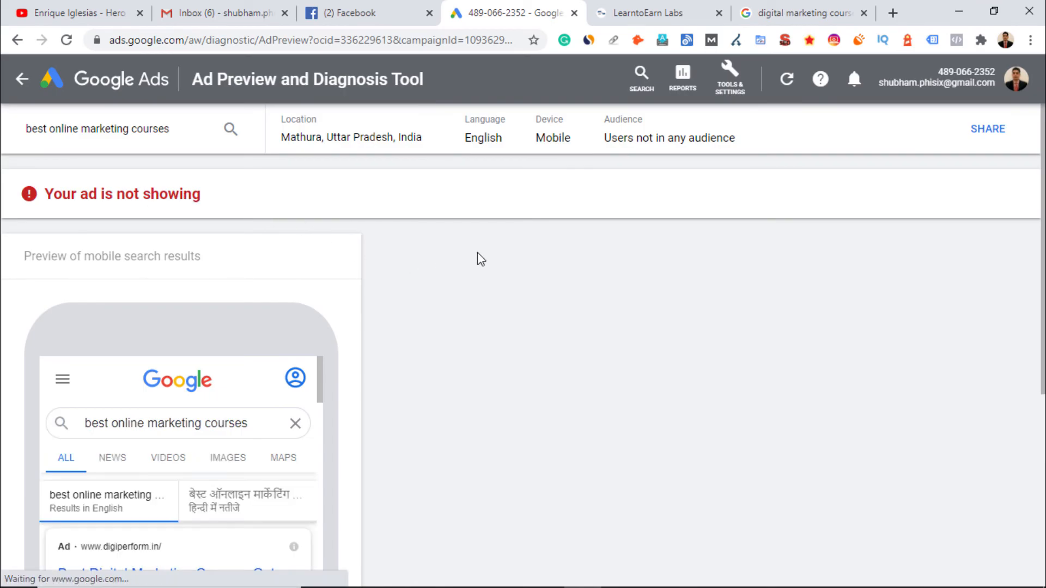
scroll(354, 326, down, 3)
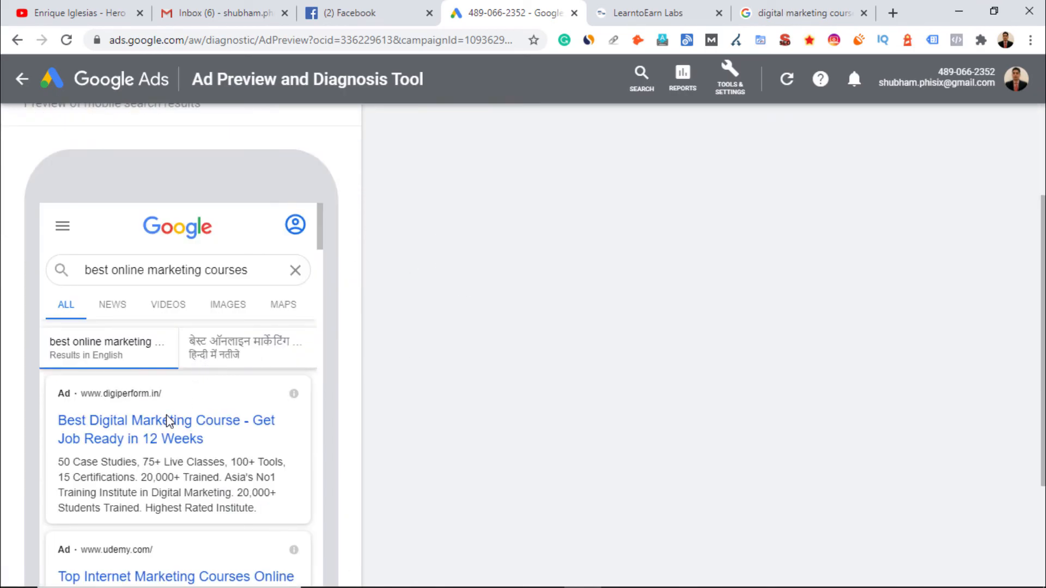
scroll(145, 430, down, 3)
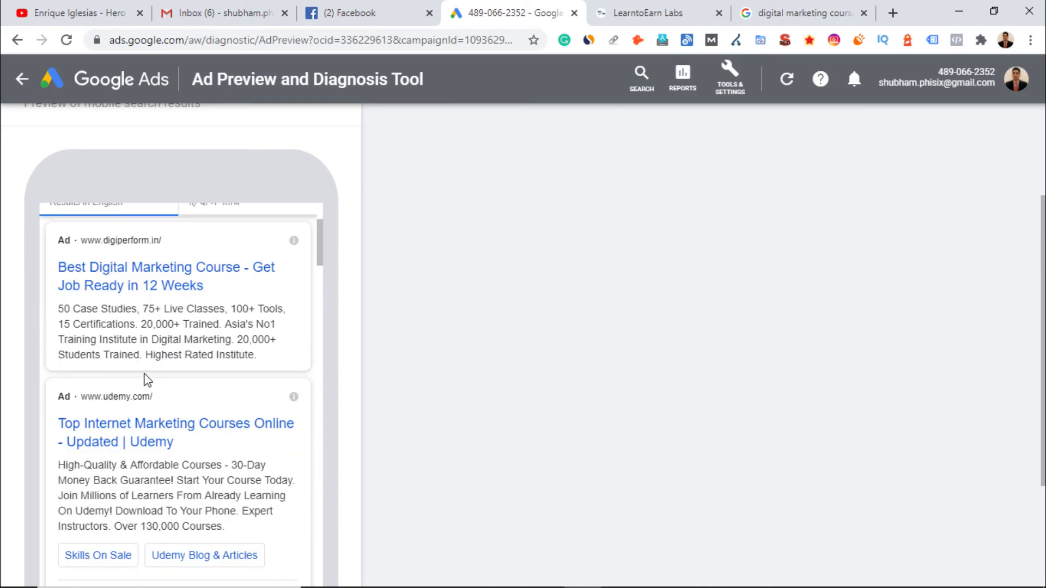
scroll(146, 379, up, 3)
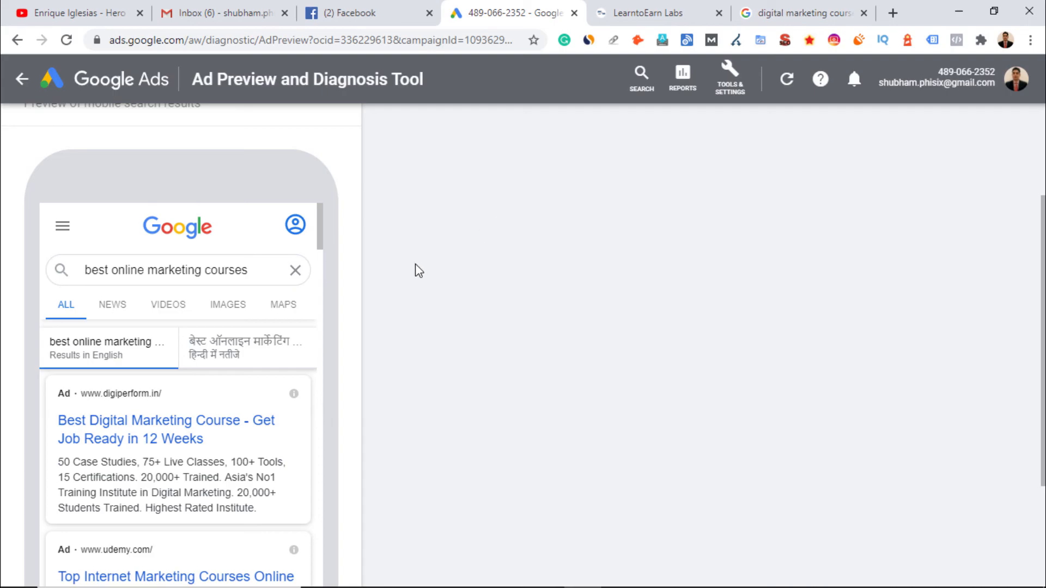
scroll(415, 263, up, 3)
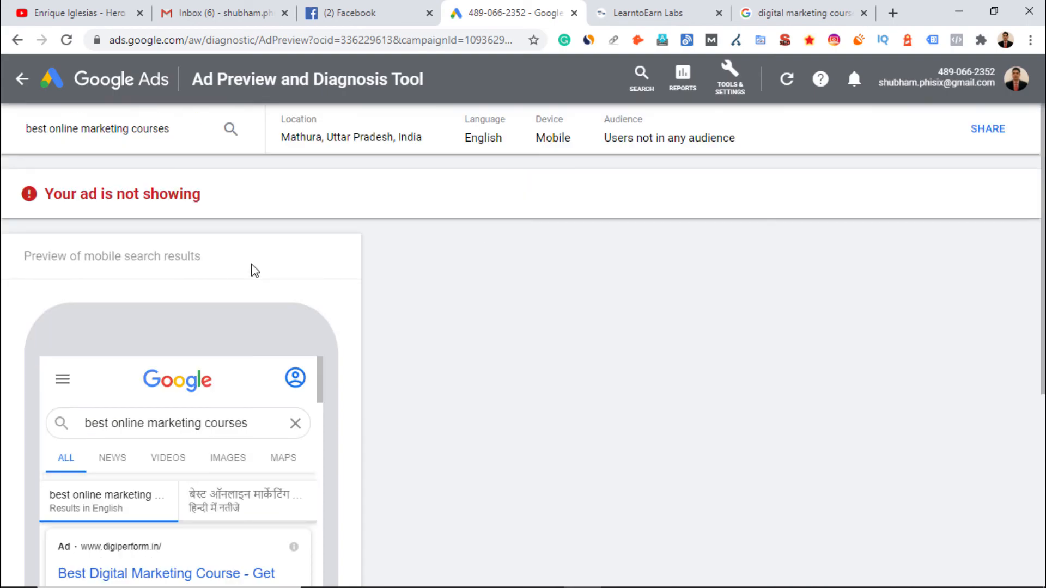
drag(194, 81, 418, 82)
click(506, 92)
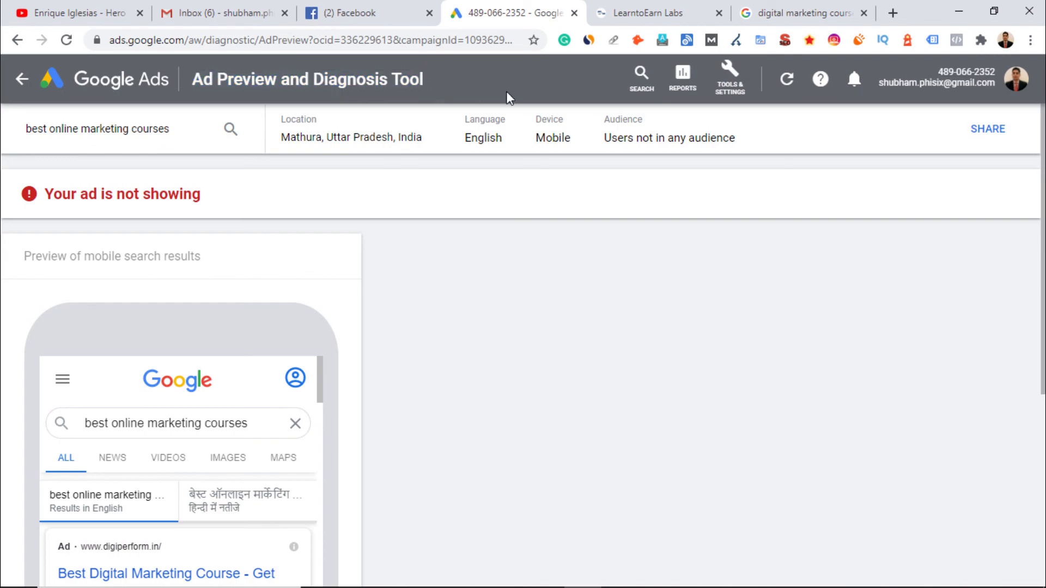